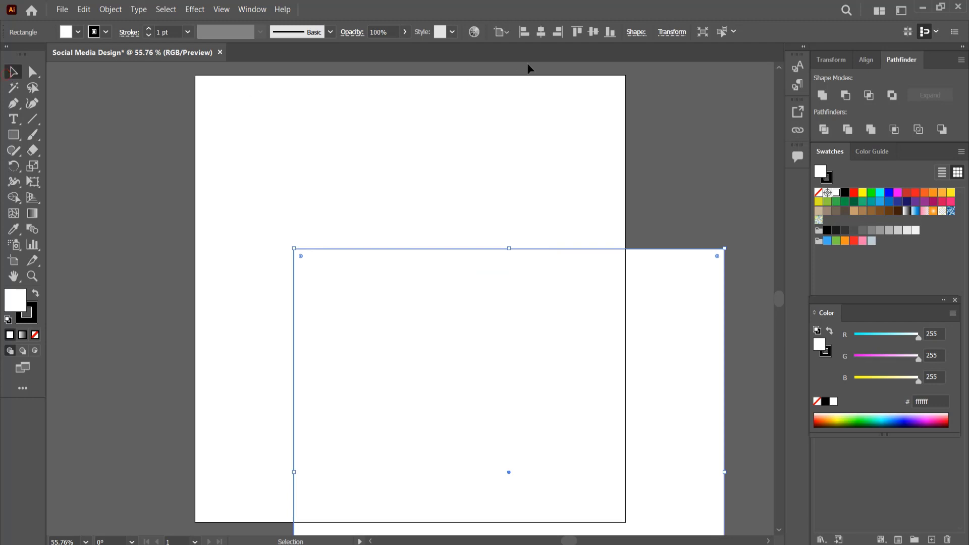
Center the rectangle on the artboard and fill it with the dark gray swatch (1a1a1a).
left_click(541, 32)
left_click(592, 32)
left_click(836, 231)
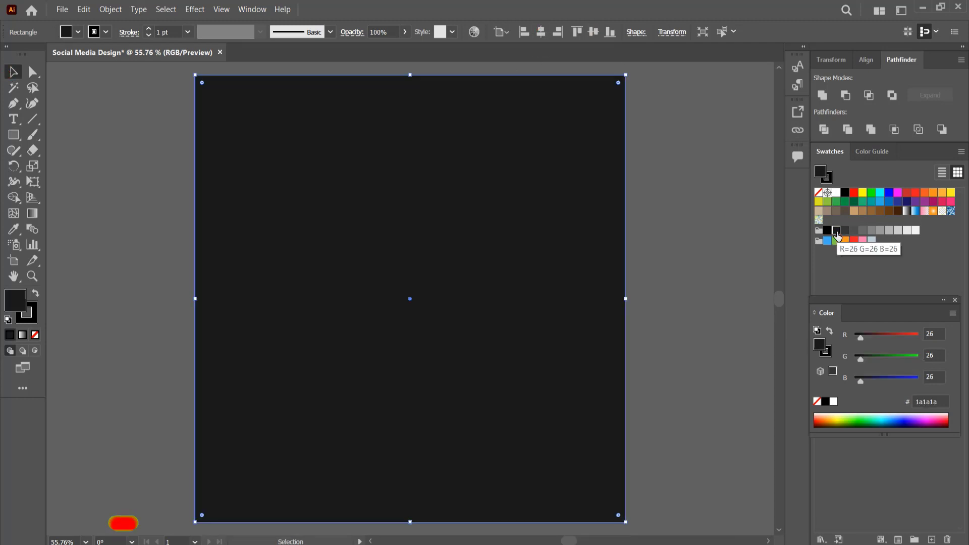
Remove the rectangle's stroke and deselect it.
left_click(33, 317)
left_click(35, 334)
left_click(23, 294)
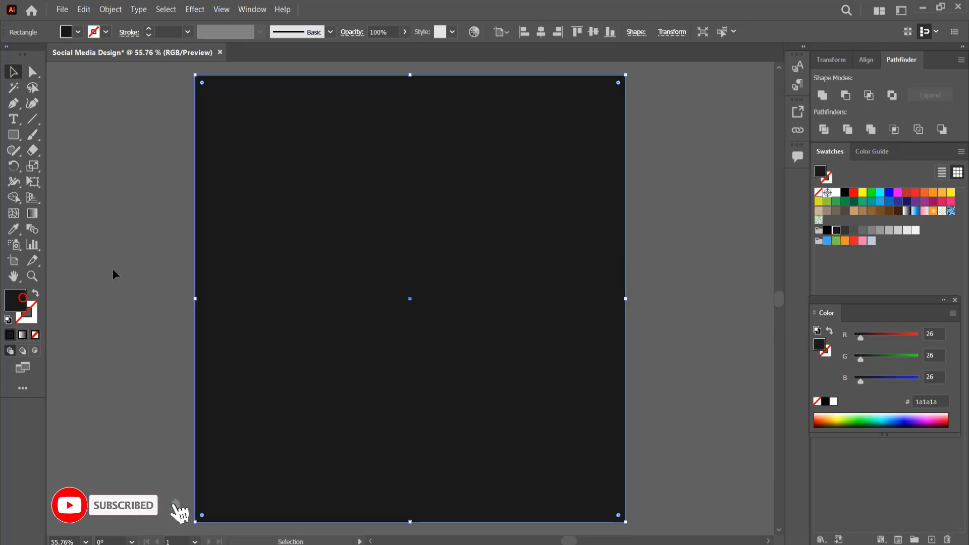
left_click(644, 271)
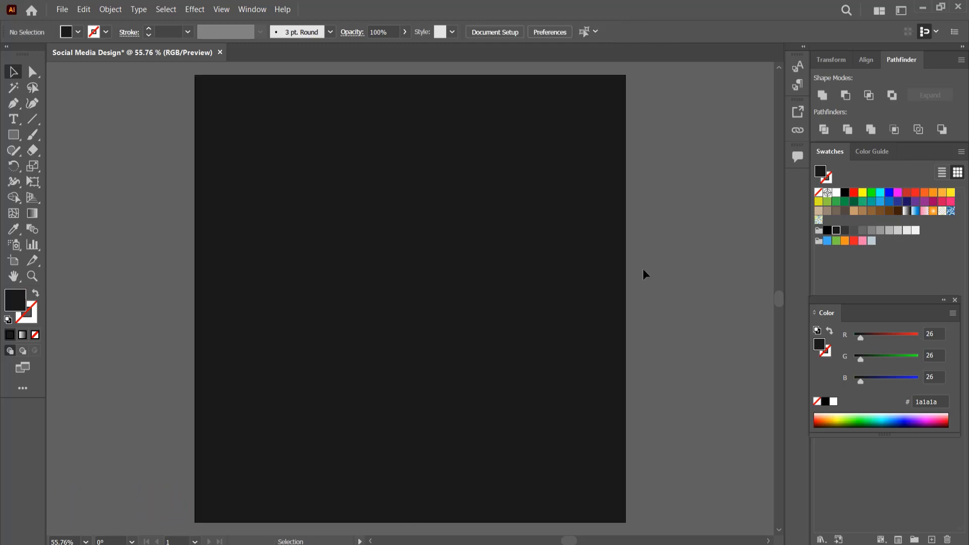
Add a point text object reading LOGO near the artboard's top-left corner.
key("t")
left_click(235, 132)
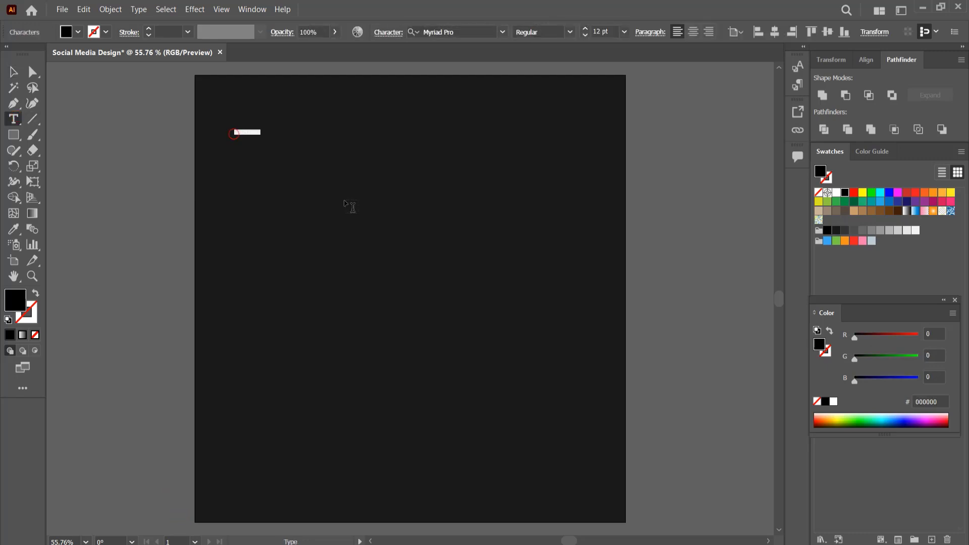
key("BackSpace")
left_click(16, 72)
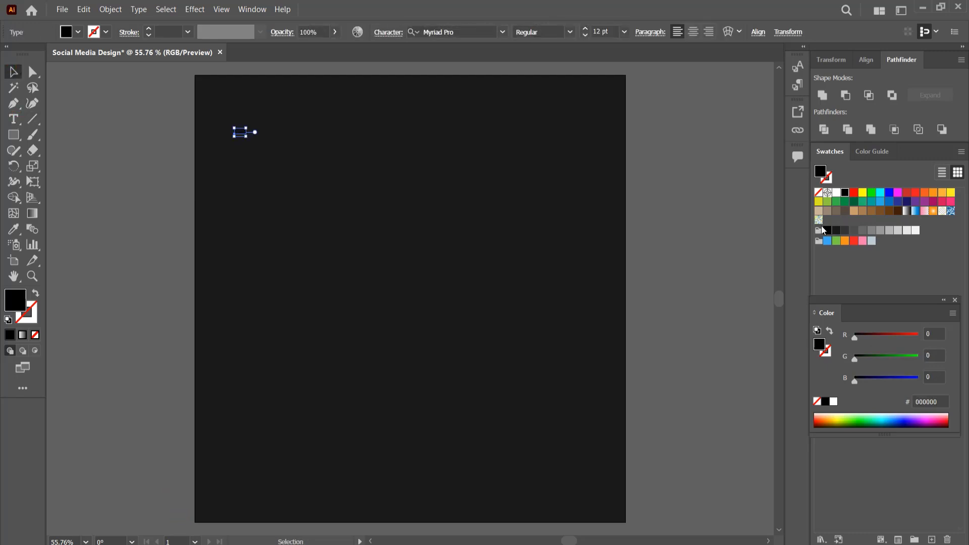
Set the LOGO text fill to orange ffb000 in the Color Picker.
double_click(16, 299)
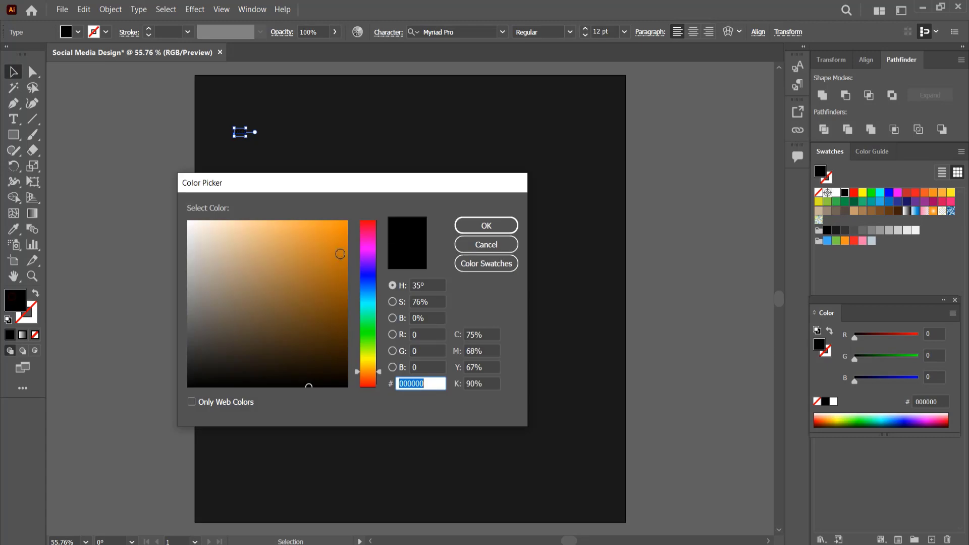
left_click(370, 374)
left_click(346, 222)
left_click(465, 225)
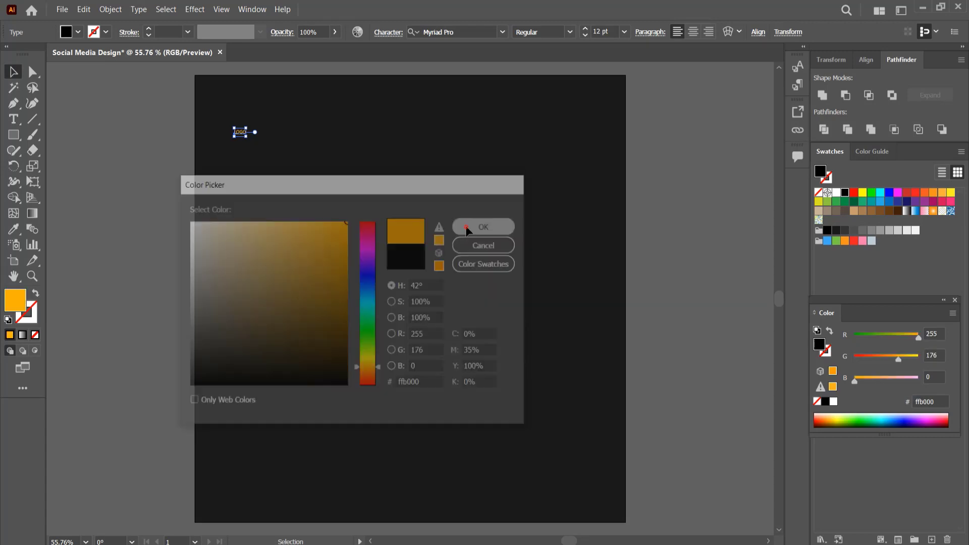
Format the LOGO text as Montserrat Black at 24 pt.
key("ctrl+t")
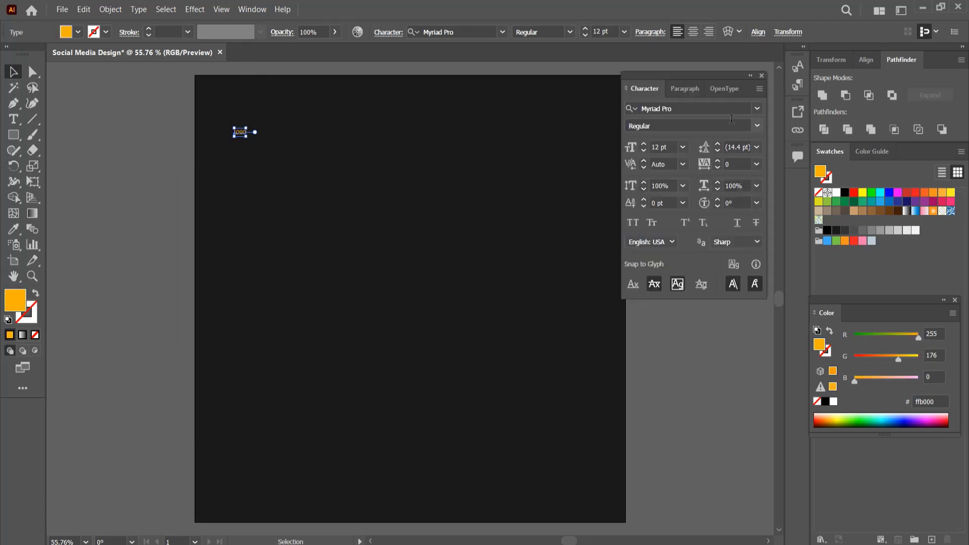
left_click(757, 109)
left_click(686, 193)
left_click(756, 126)
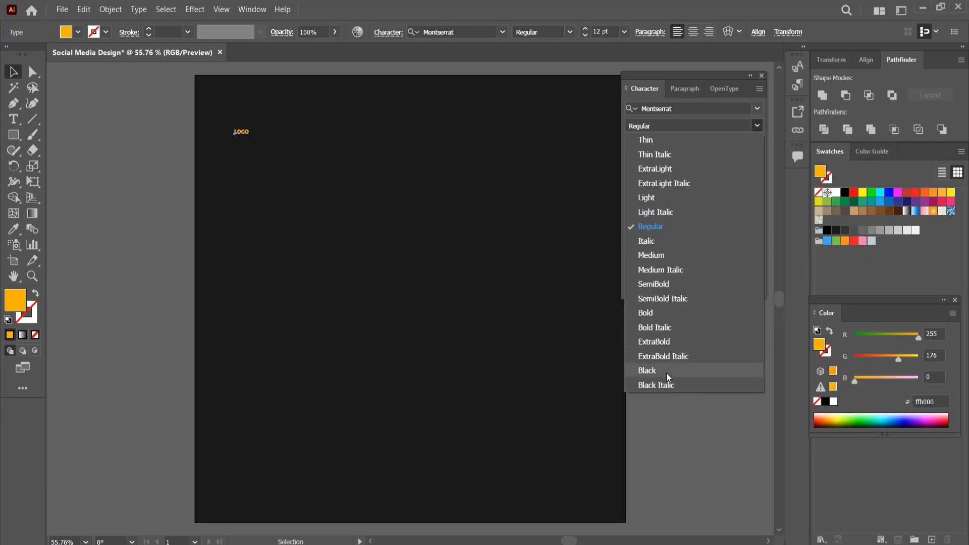
left_click(666, 372)
left_click(684, 147)
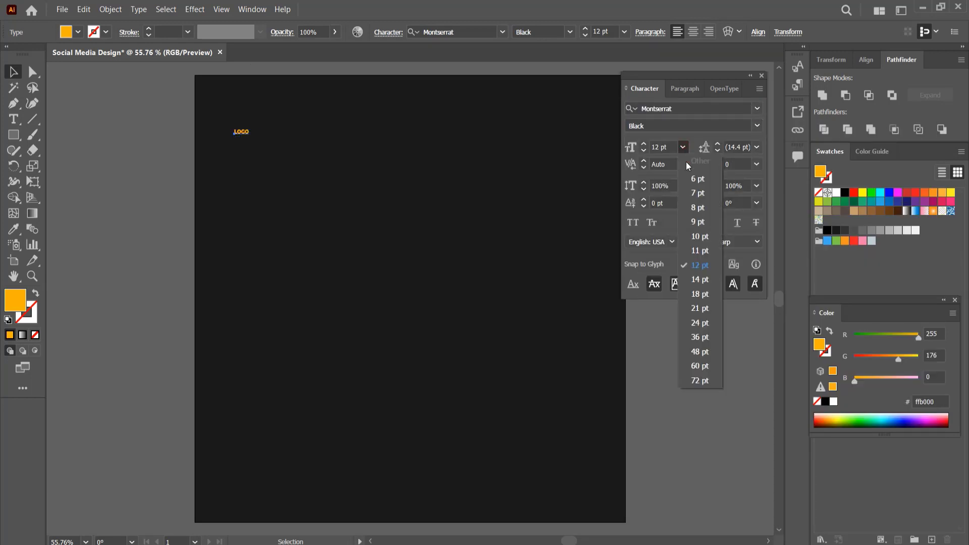
left_click(701, 324)
Duplicate the LOGO text below it and change the copy to Find Your.
left_click_drag(256, 133, 240, 190)
left_click(256, 151)
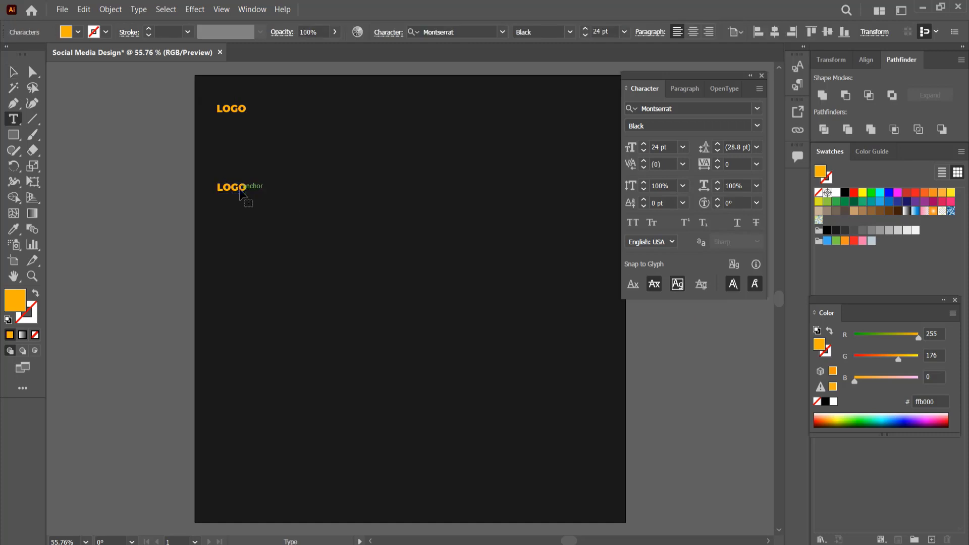
double_click(241, 190)
type("Find Your")
key("Escape")
Make the Find Your text white, 72 pt, in Montserrat Thin.
left_click(835, 193)
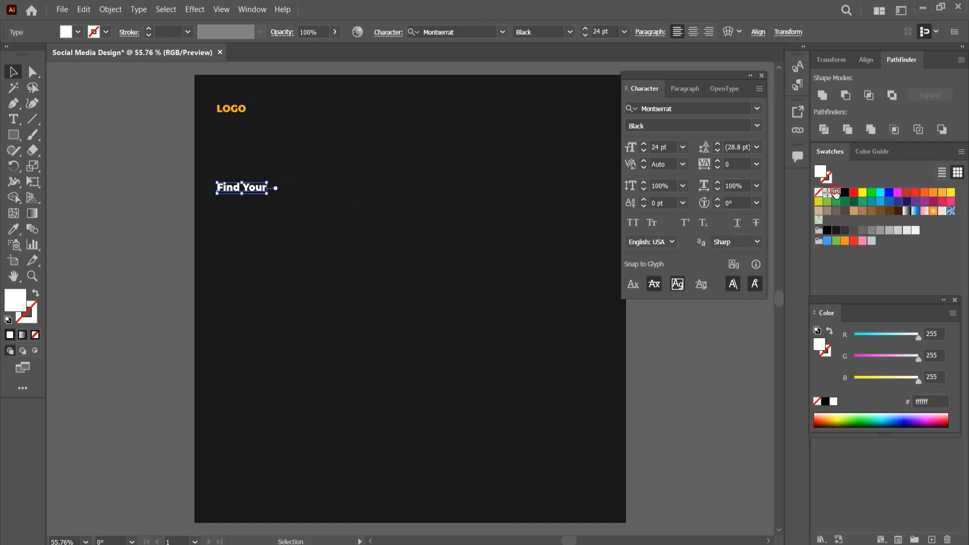
left_click(683, 146)
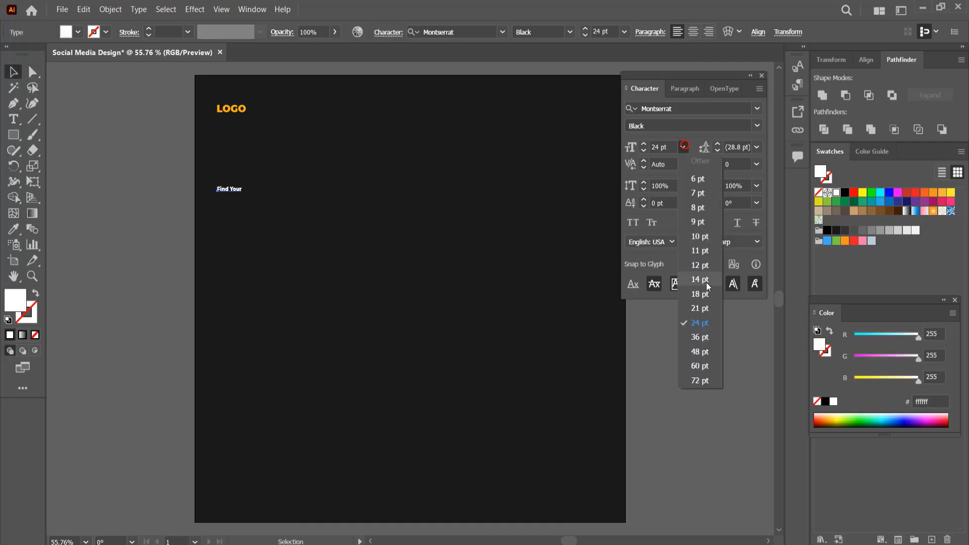
left_click(699, 381)
left_click(756, 125)
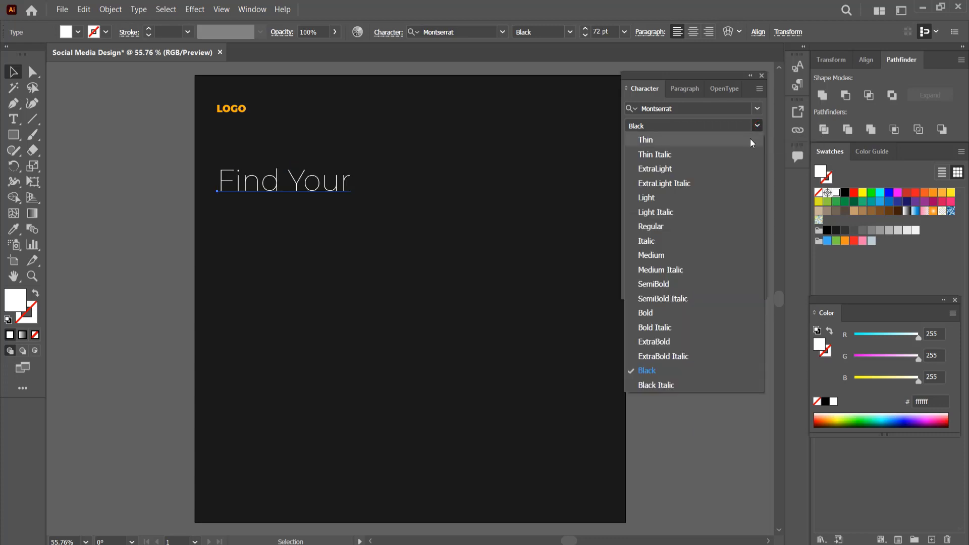
left_click(750, 138)
Duplicate the Find Your line below it and change the copy to DREAM.
left_click_drag(327, 190, 327, 215)
double_click(327, 215)
type("D")
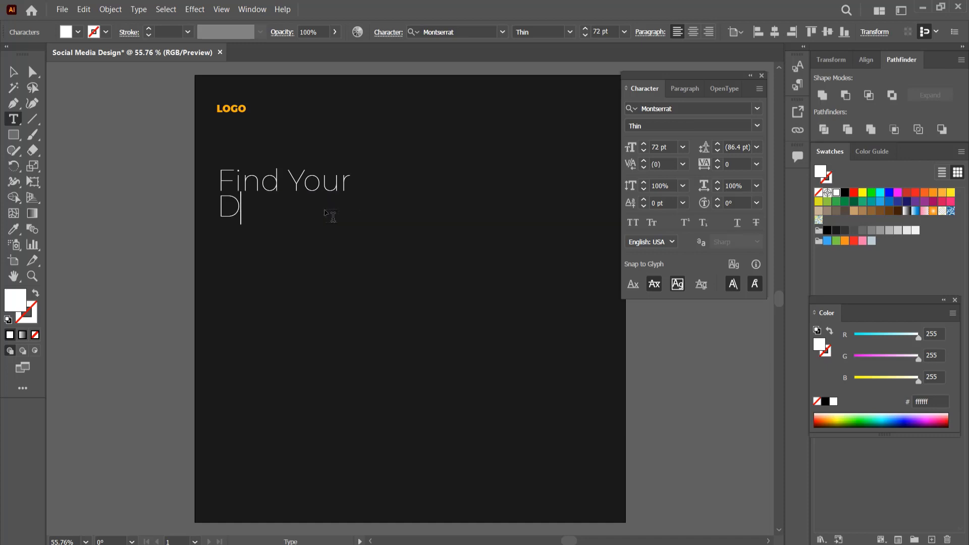
type("REAM")
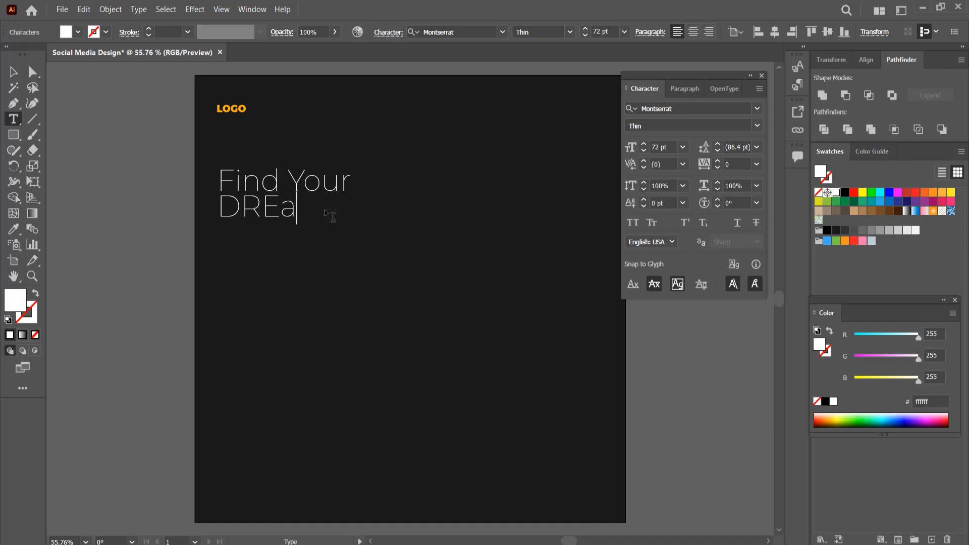
key("Escape")
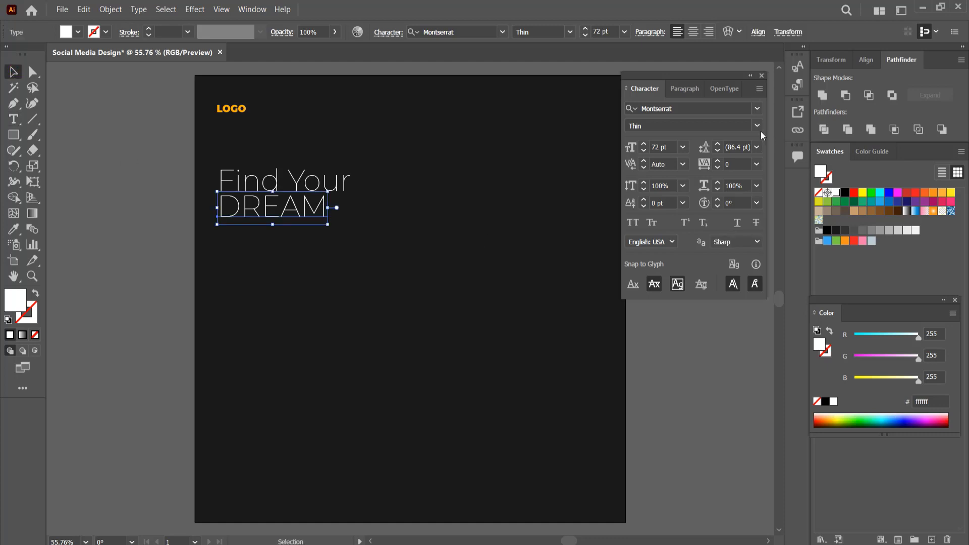
Set the DREAM line to the Black weight.
left_click(757, 126)
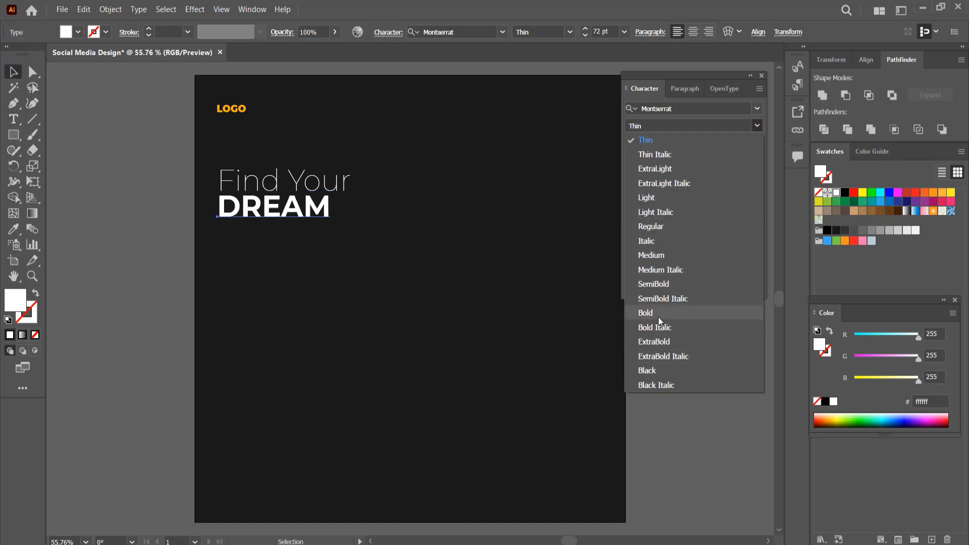
left_click(651, 371)
left_click(683, 147)
left_click(683, 147)
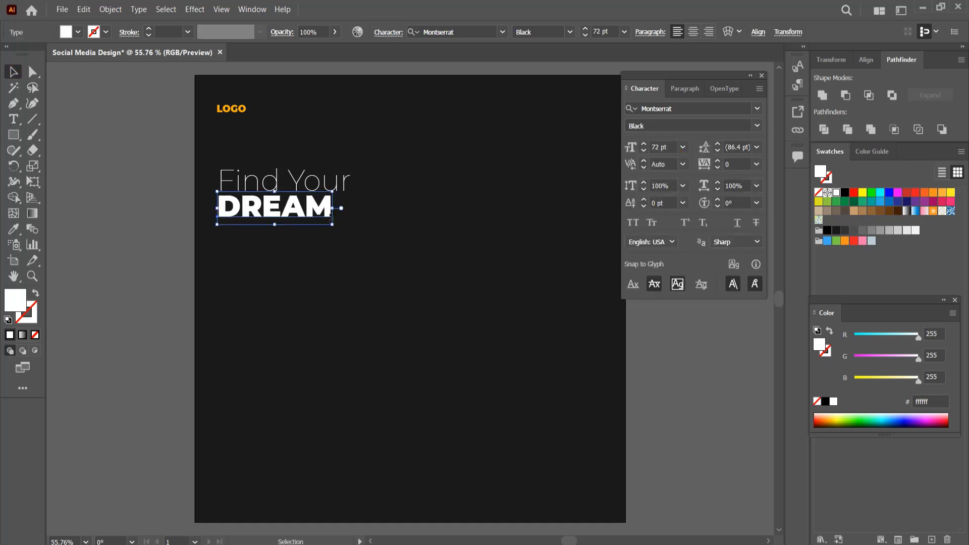
left_click_drag(311, 211, 313, 217)
Reduce the Find Your line to 36 pt.
left_click(317, 189)
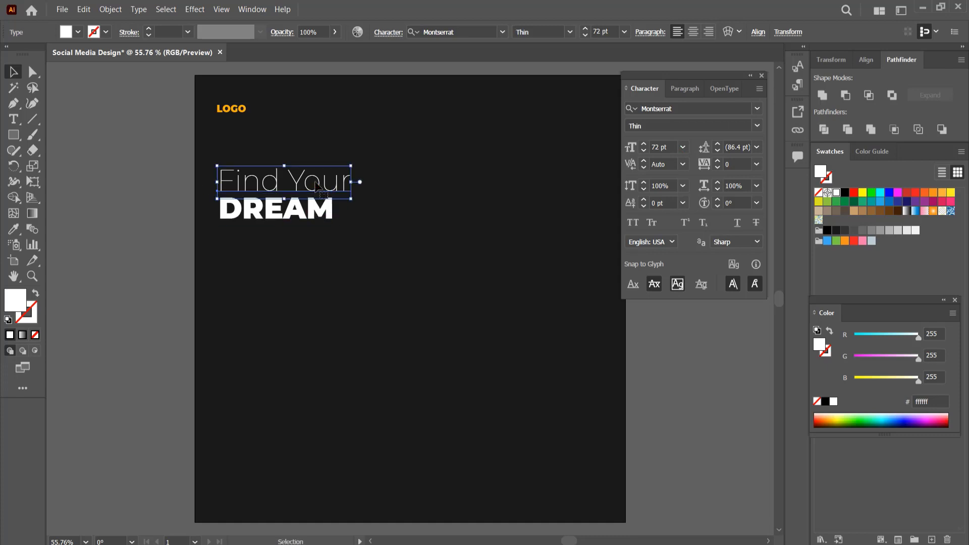
left_click(683, 147)
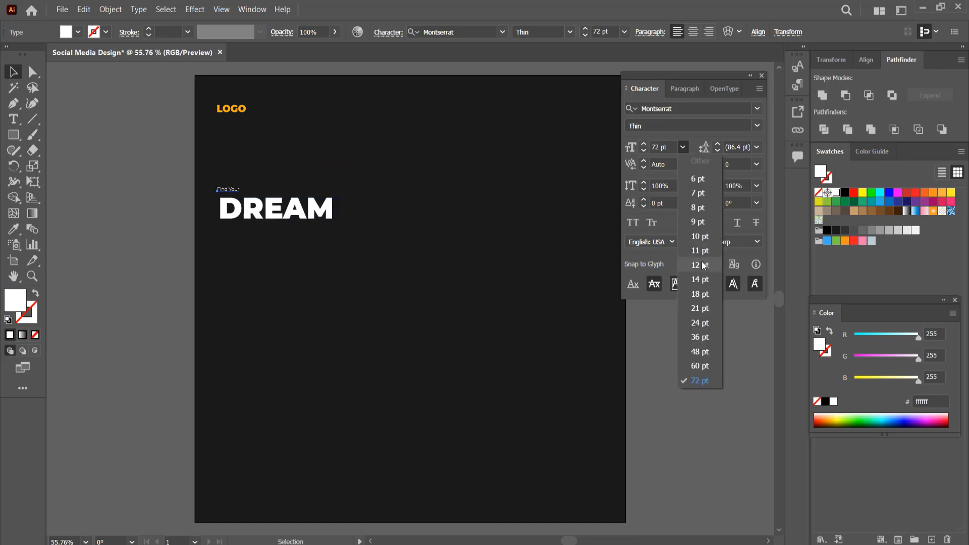
left_click(701, 335)
Duplicate the DREAM line below it and change the copy to HOME.
left_click_drag(314, 210, 314, 238, "alt")
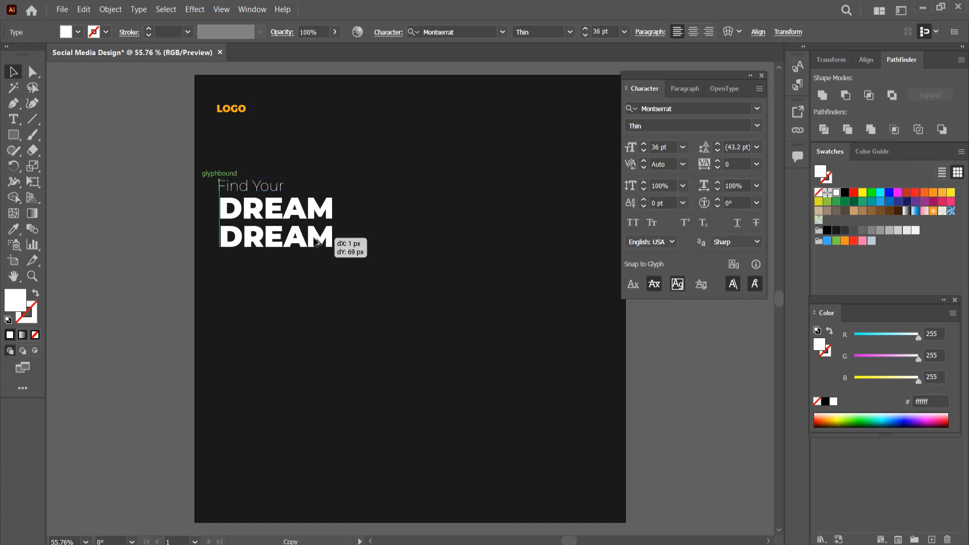
double_click(314, 239)
double_click(314, 237)
type("HOME")
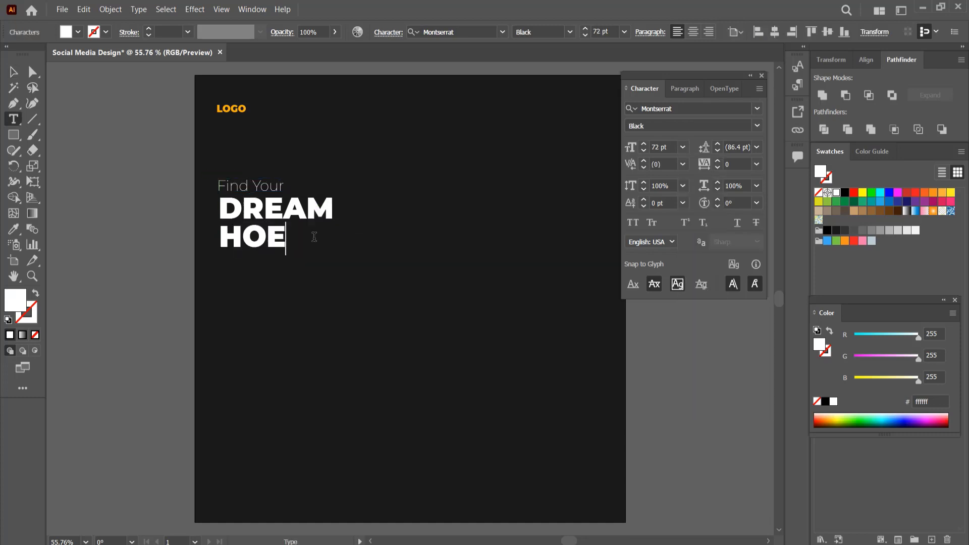
left_click(11, 73)
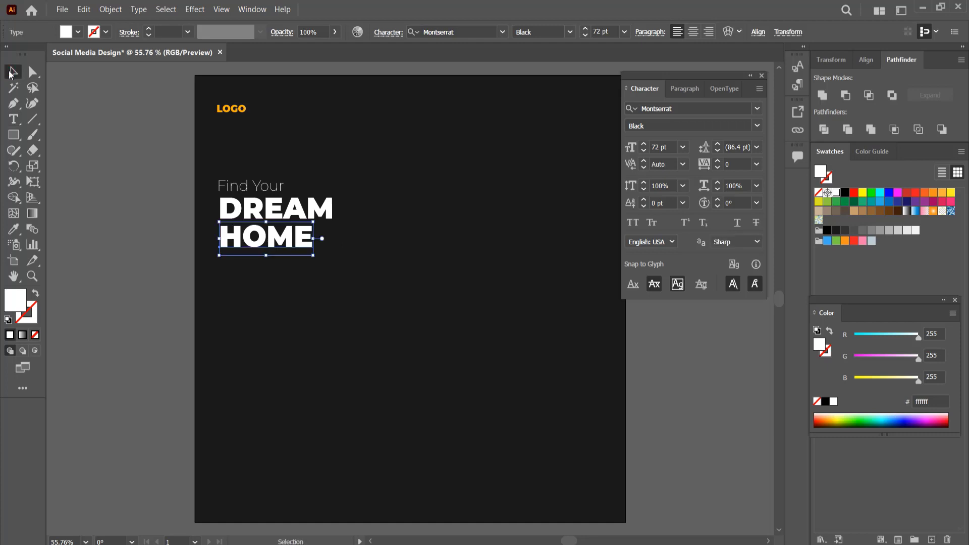
Set the Find Your line to 48 pt.
left_click_drag(280, 243, 279, 243)
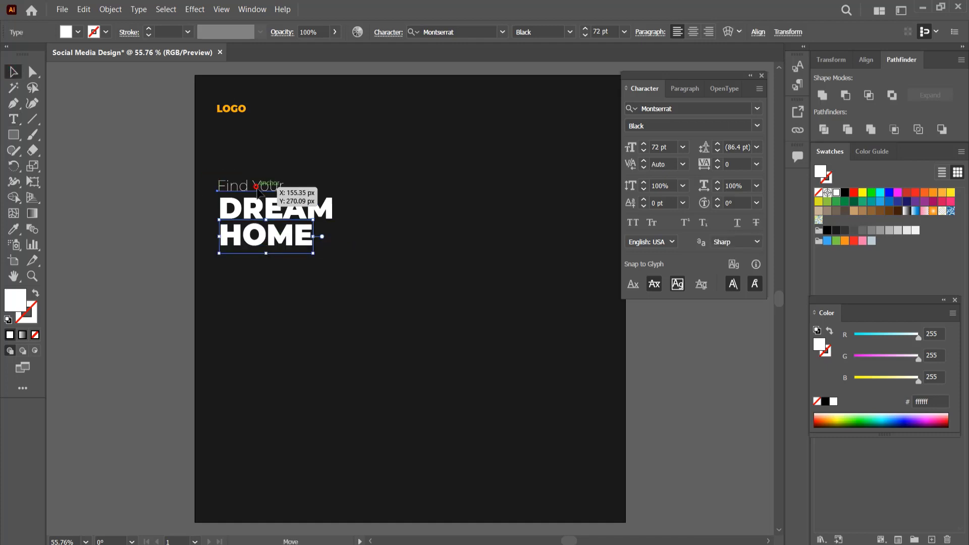
left_click(250, 188)
left_click(682, 147)
left_click(700, 352)
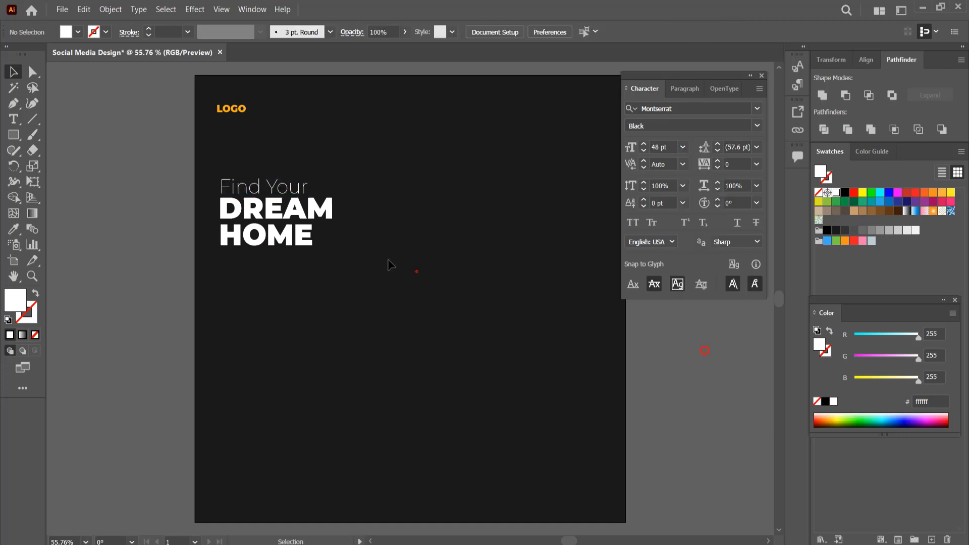
Scale up the HOME and DREAM lines so they span wider than Find Your.
left_click(298, 221)
left_click_drag(333, 254, 366, 270)
left_click_drag(303, 199, 342, 214)
Select all three headline lines and apply distribute options from the Align panel.
left_click(286, 140)
left_click_drag(260, 171, 262, 276)
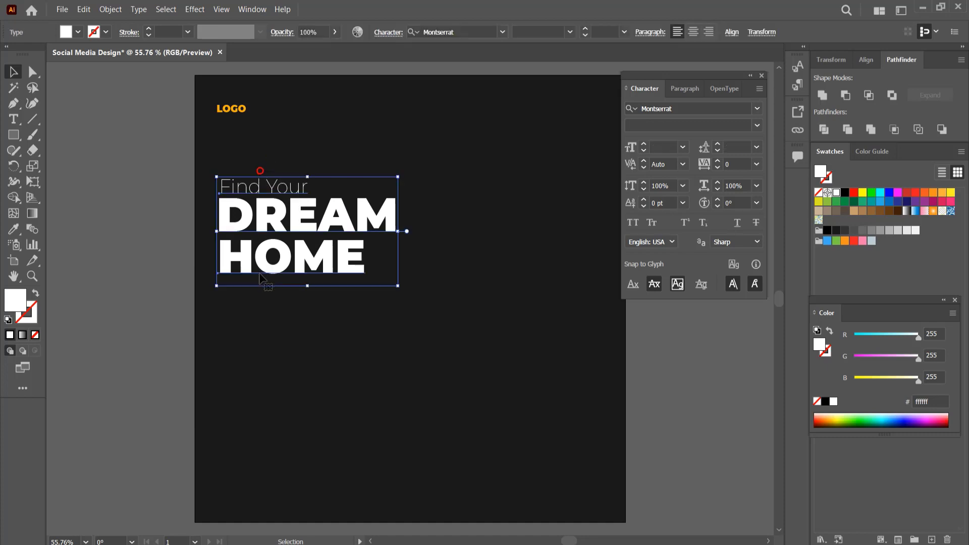
left_click(865, 60)
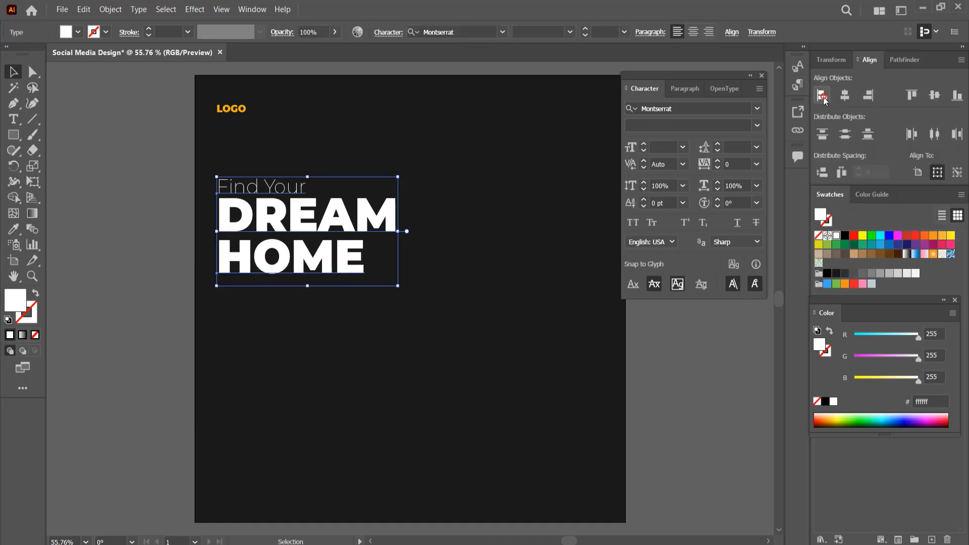
left_click(935, 134)
left_click(957, 134)
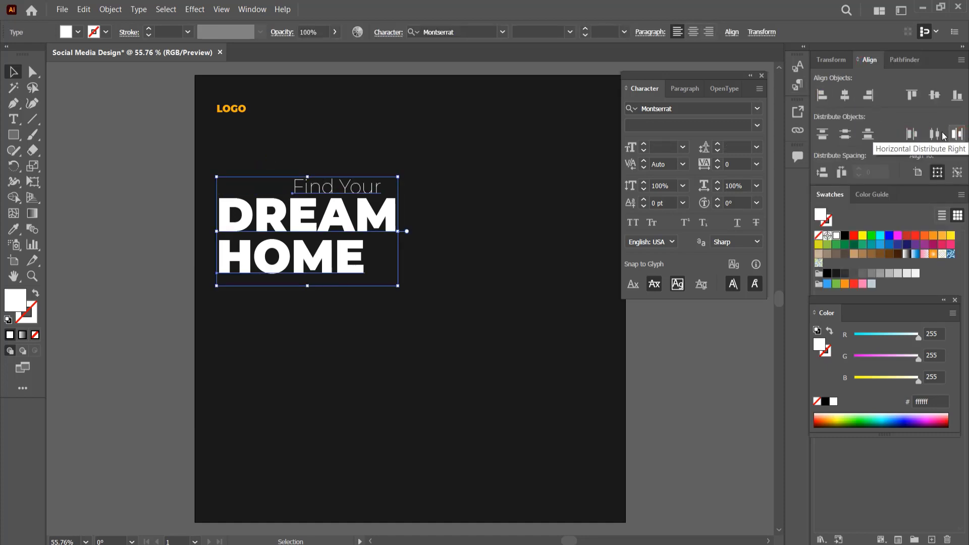
left_click(911, 134)
left_click(845, 134)
left_click(822, 134)
left_click(867, 134)
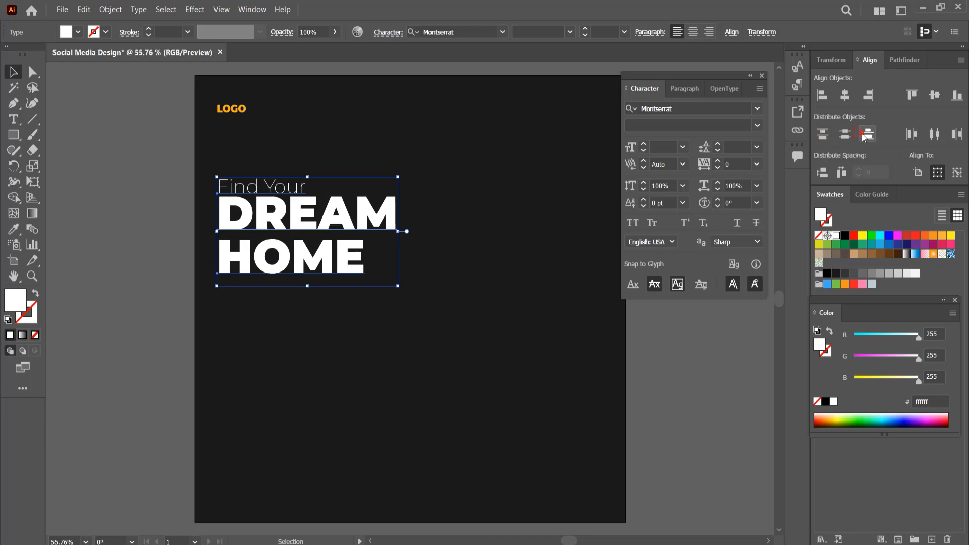
left_click(844, 134)
Nudge the Find Your line slightly downward toward DREAM.
left_click(521, 230)
left_click_drag(276, 190, 279, 197)
Recolor the DREAM line to a golden yellow (ffc200) using the Color Picker, then deselect.
left_click(333, 224)
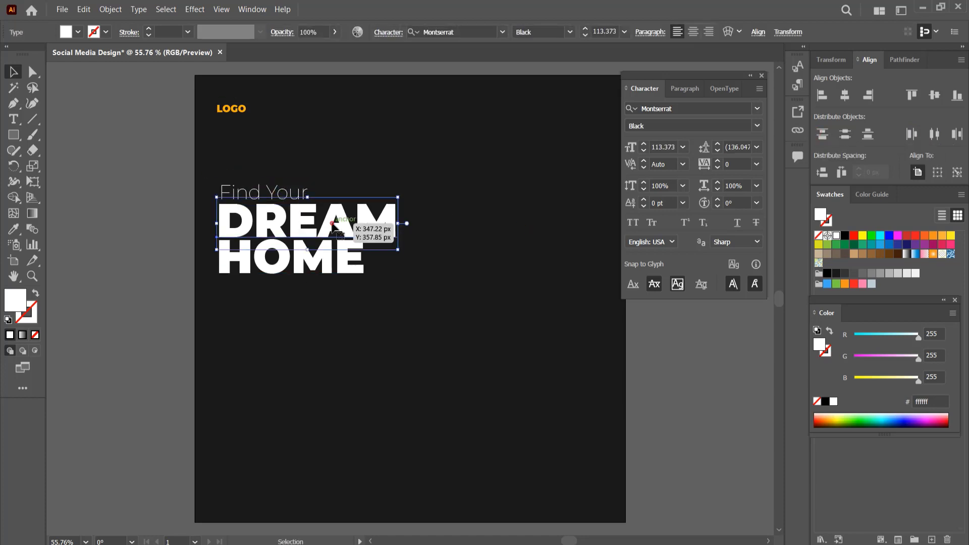
double_click(16, 302)
left_click_drag(338, 242, 349, 219)
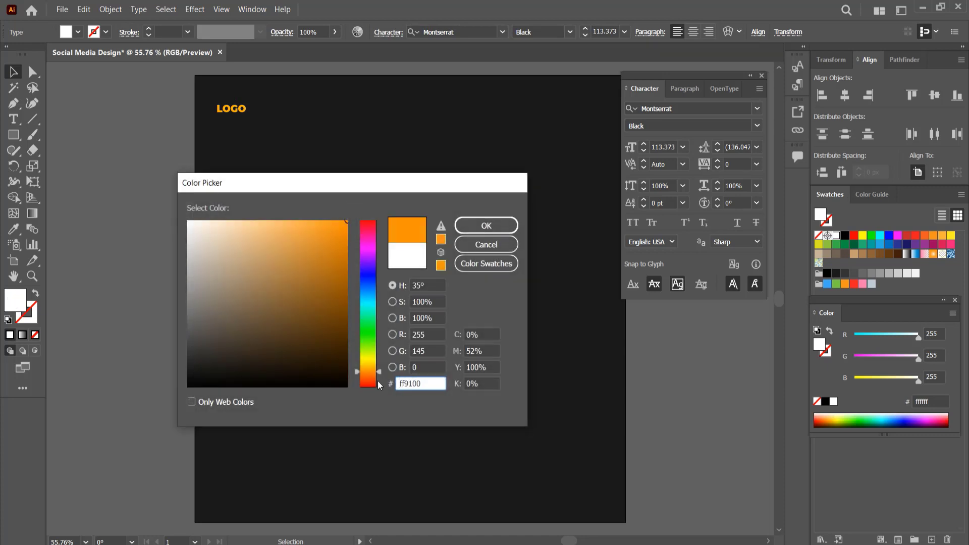
left_click_drag(371, 373, 370, 371)
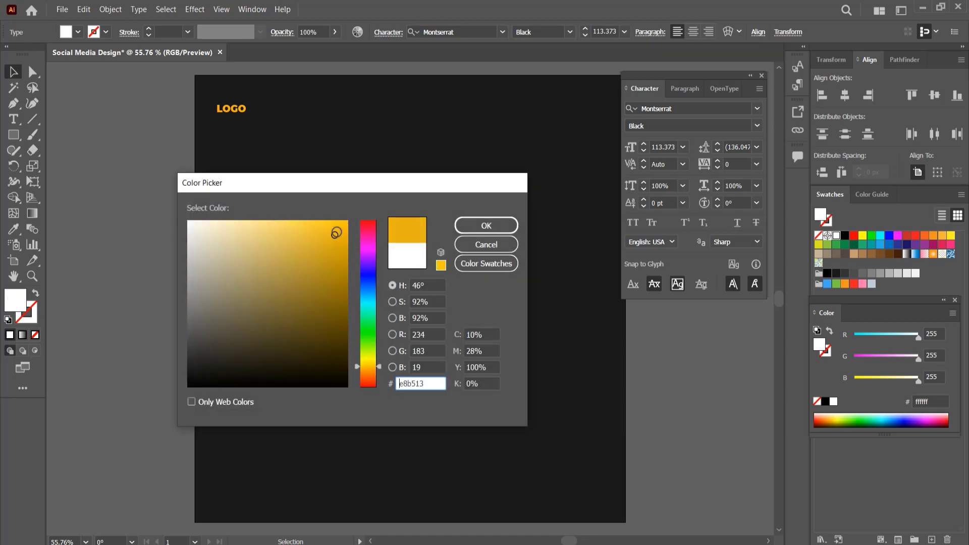
left_click(515, 223)
left_click(77, 106)
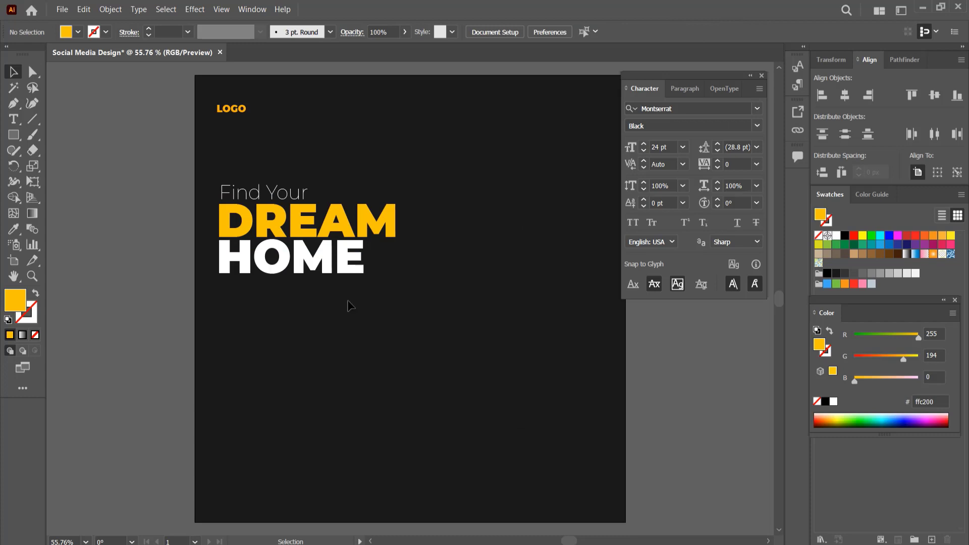
Recolor the letters LO of the LOGO text to white.
left_click(14, 121)
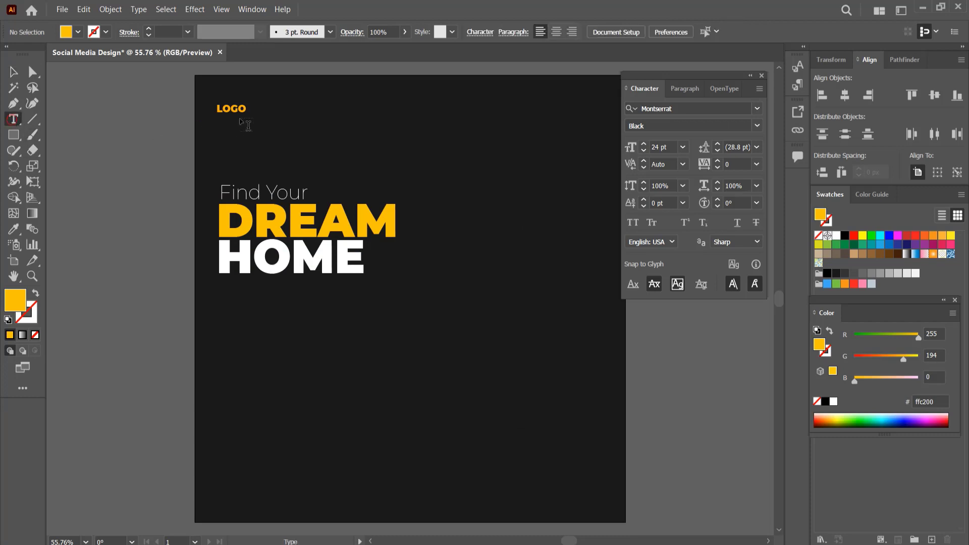
left_click_drag(231, 109, 217, 109)
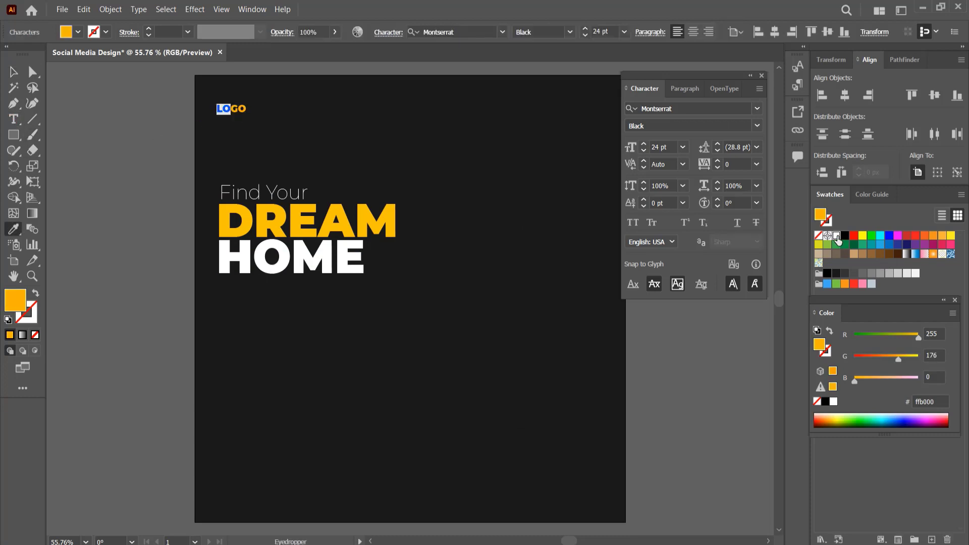
left_click(836, 235)
left_click(12, 71)
Switch to the browser and copy the first lines of the Lorem Ipsum paragraph on lipsum.com.
left_click(62, 100)
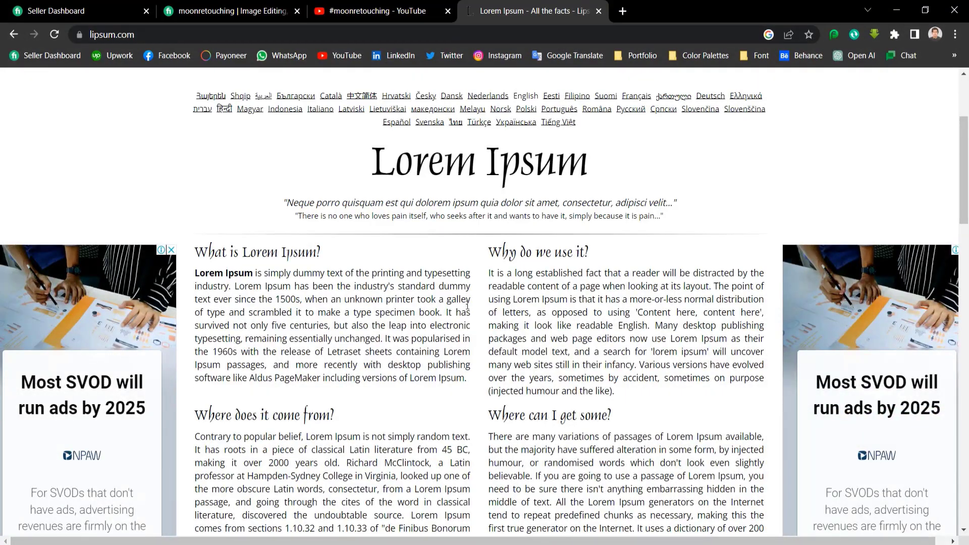
left_click_drag(471, 312, 196, 275)
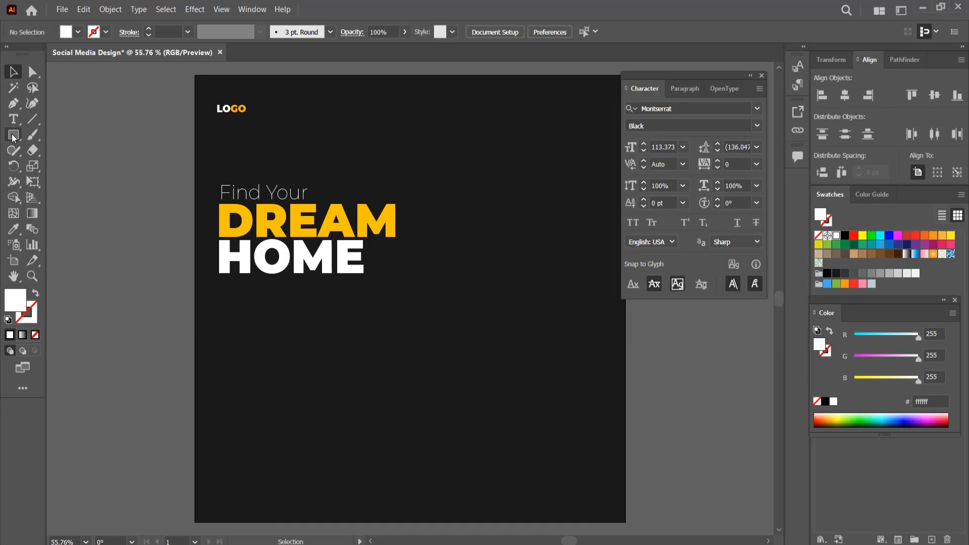
key("t")
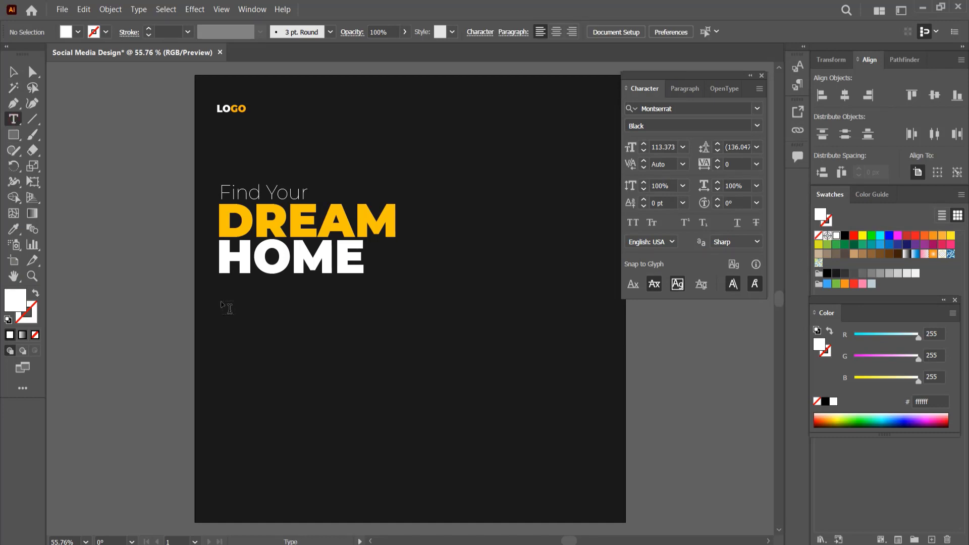
Draw an area text box below the headline holding the copied paragraph and set its font size to 10 pt.
left_click_drag(223, 317, 397, 368)
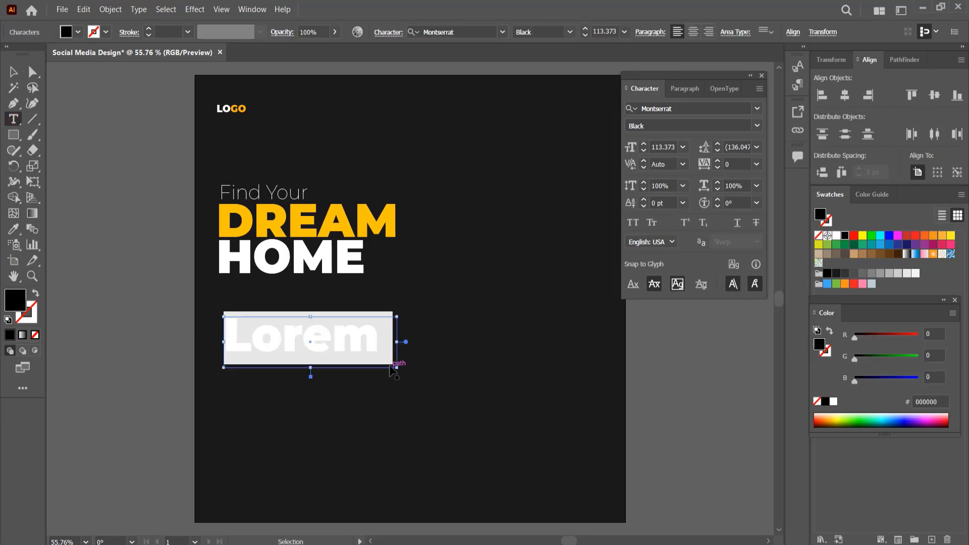
key("Escape")
left_click(685, 147)
key("Escape")
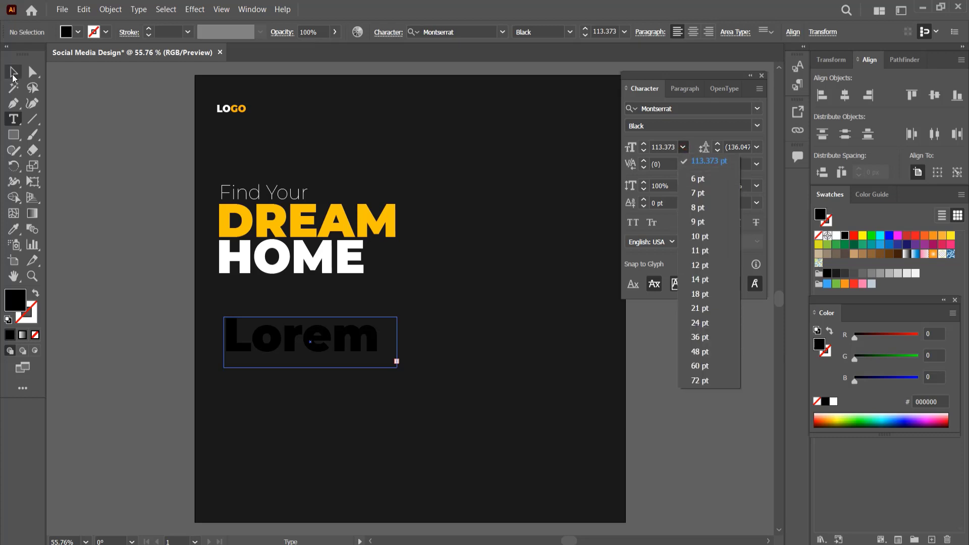
left_click(683, 147)
left_click(694, 182)
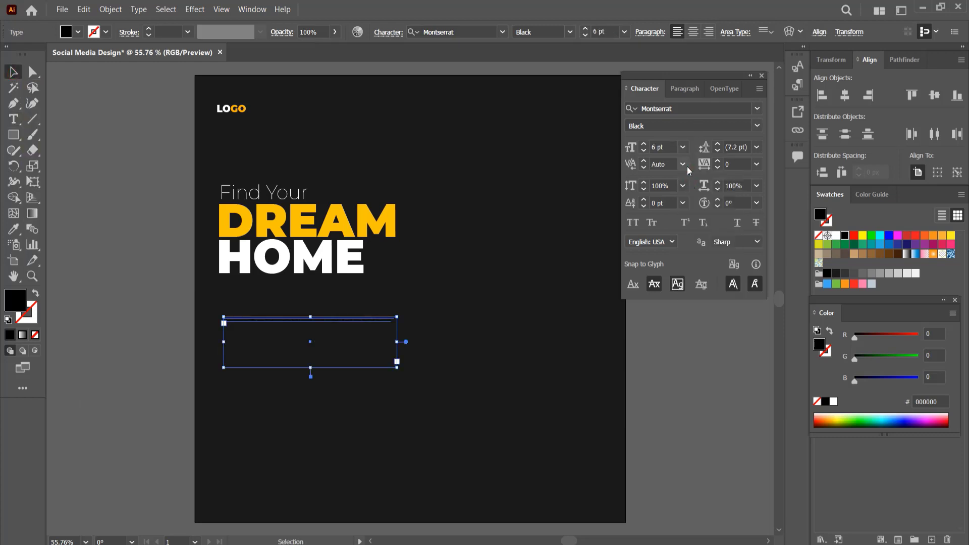
left_click(683, 147)
left_click(699, 238)
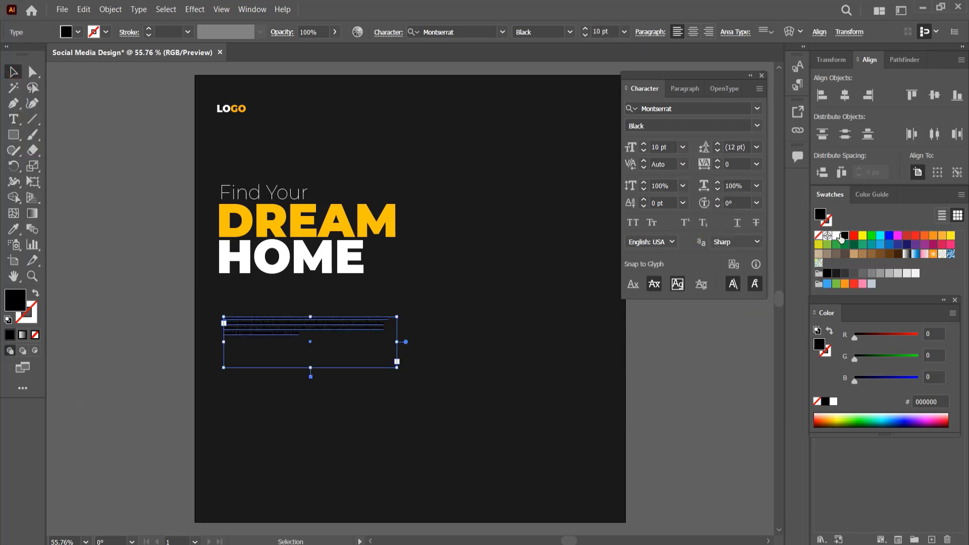
Make the paragraph white Montserrat Light with 20 pt leading and move it slightly upward.
left_click(839, 237)
left_click(758, 126)
left_click(671, 202)
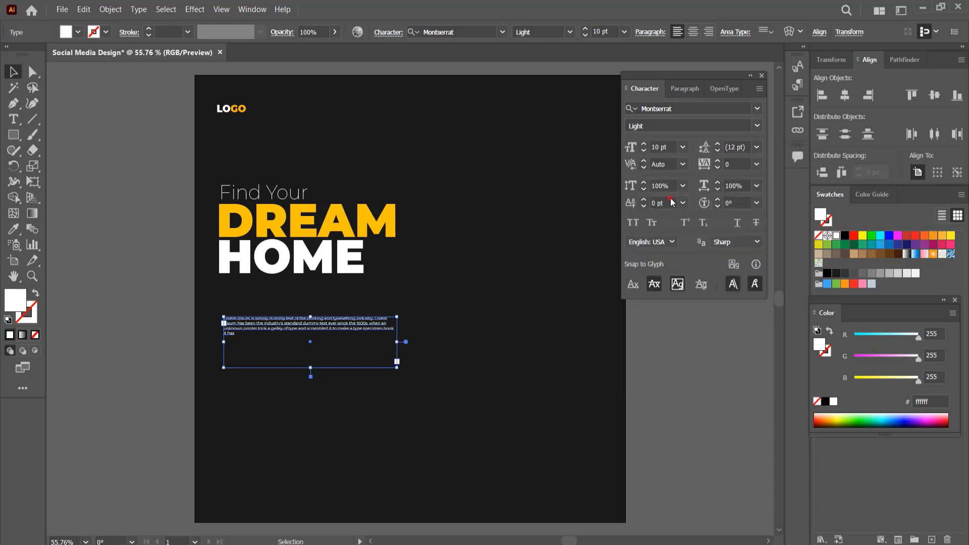
left_click(744, 148)
scroll(743, 147, "up", 8)
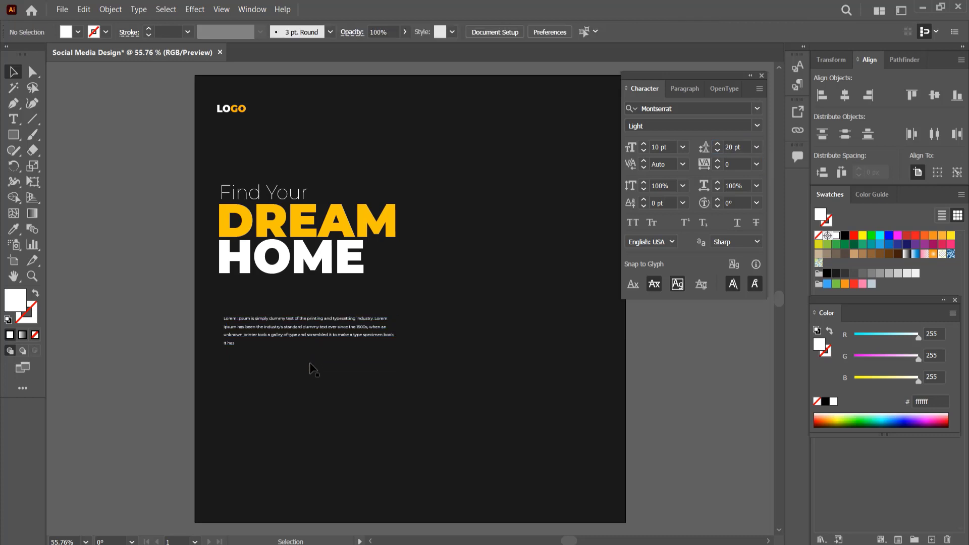
left_click_drag(311, 368, 309, 326)
Draw a short horizontal divider line above the paragraph with a 4 pt white stroke.
left_click(33, 119)
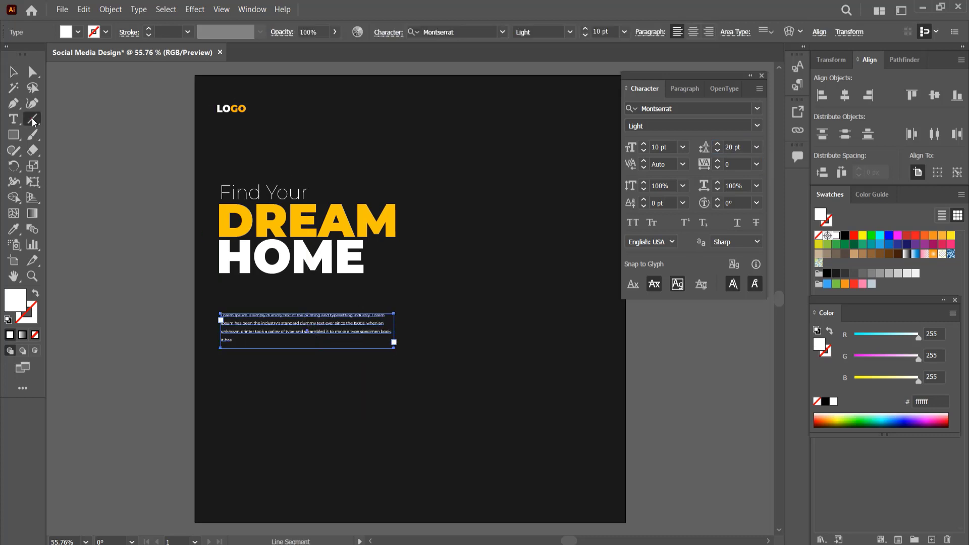
left_click(218, 294)
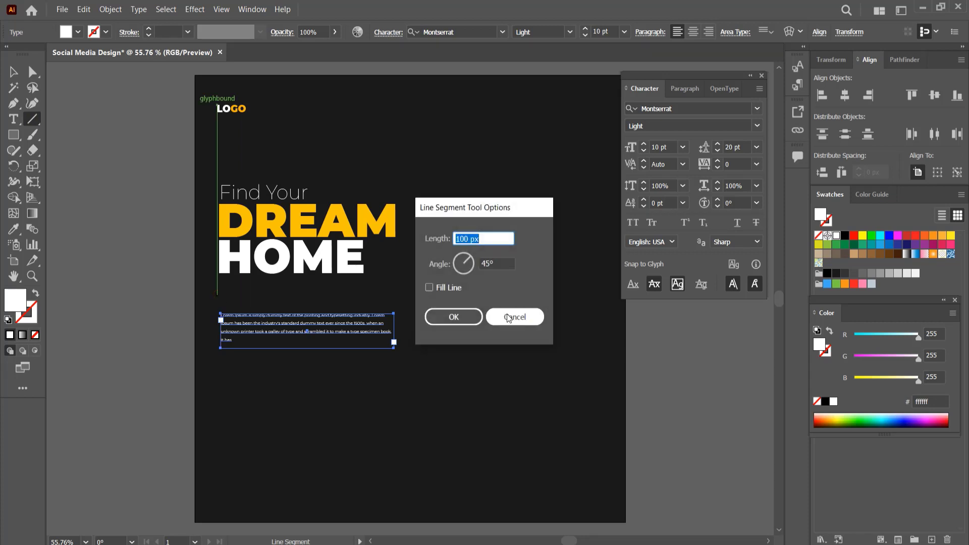
left_click(508, 318)
left_click_drag(219, 293, 274, 289)
left_click(14, 72)
left_click(111, 136)
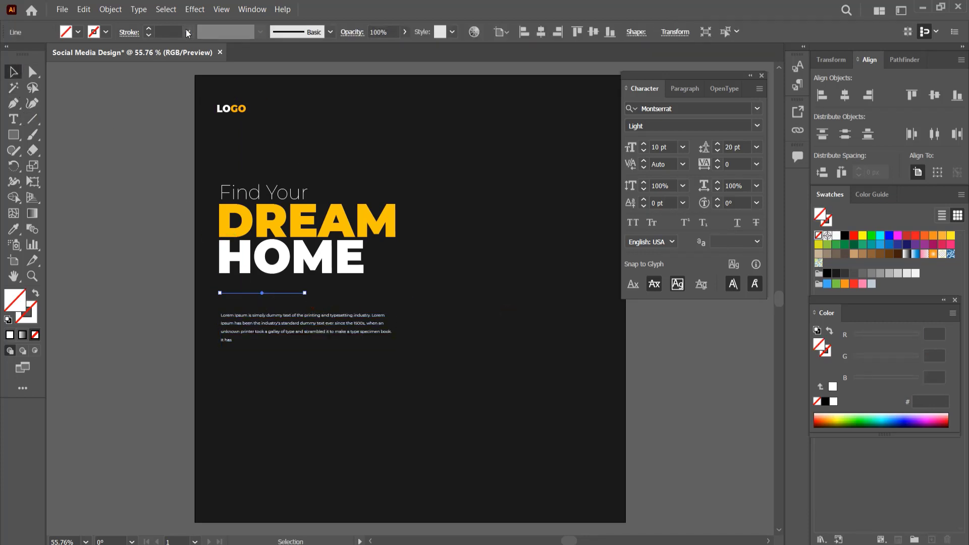
left_click(187, 33)
left_click(205, 135)
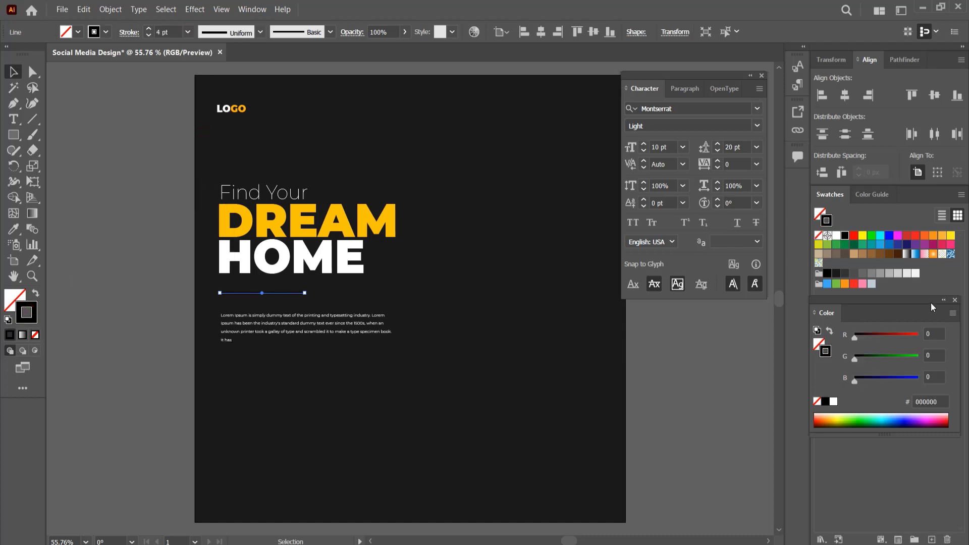
left_click(837, 235)
left_click(371, 408)
Draw a rounded pill-shaped button below the paragraph and fill it with the DREAM yellow using the Eyedropper.
left_click(14, 137)
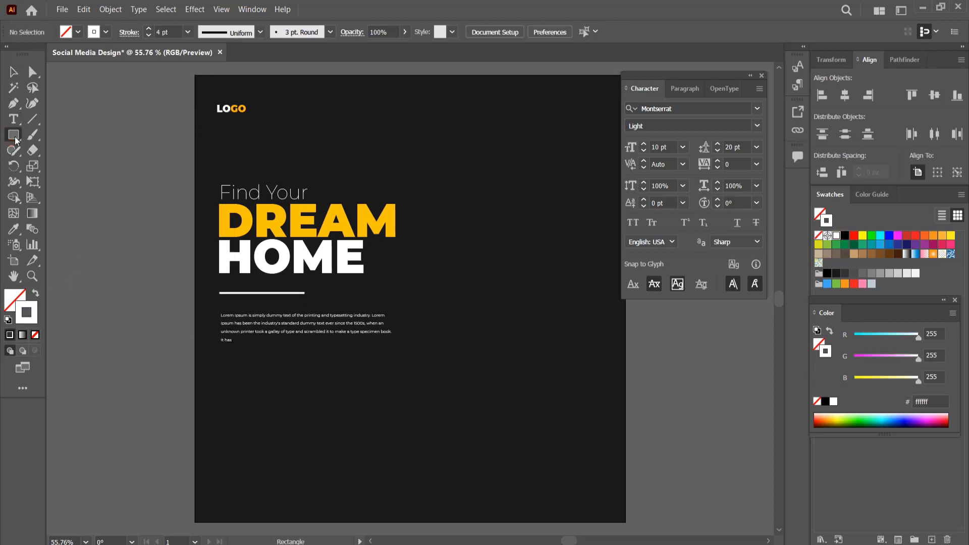
mouse_move(225, 371)
left_mouse_down()
mouse_move(340, 395)
mouse_move(288, 387)
left_mouse_up()
left_click(35, 293)
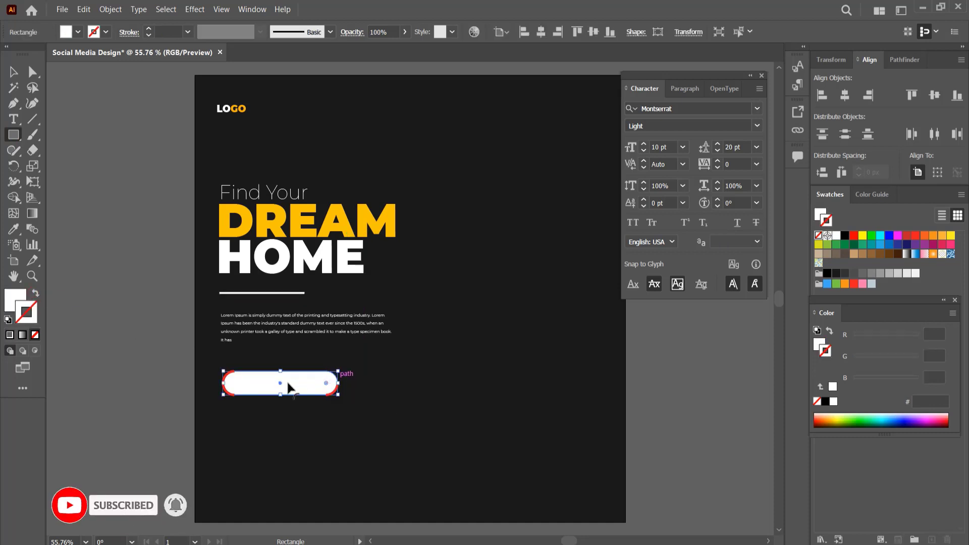
key("i")
left_click(309, 220)
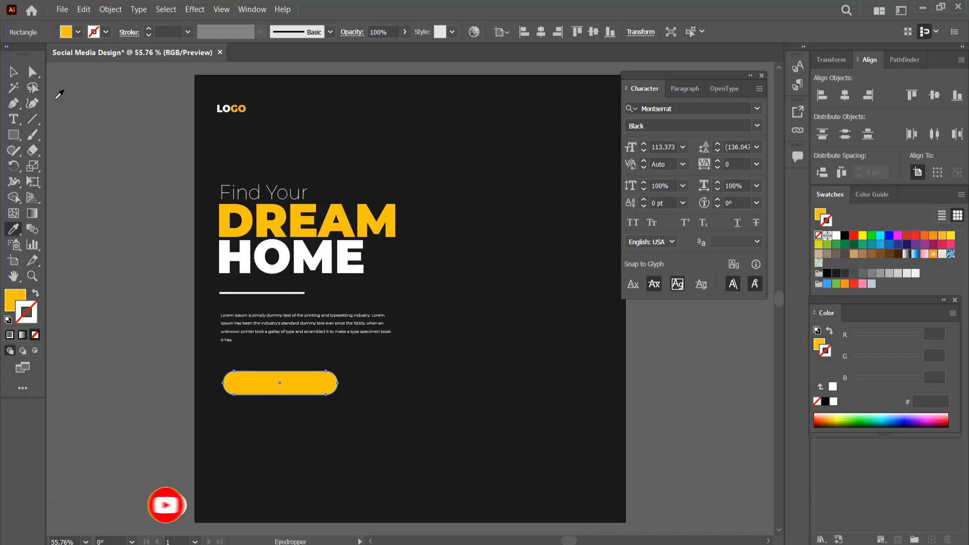
Add a text object reading BOOK NOW below the button.
left_click(14, 119)
left_click(308, 441)
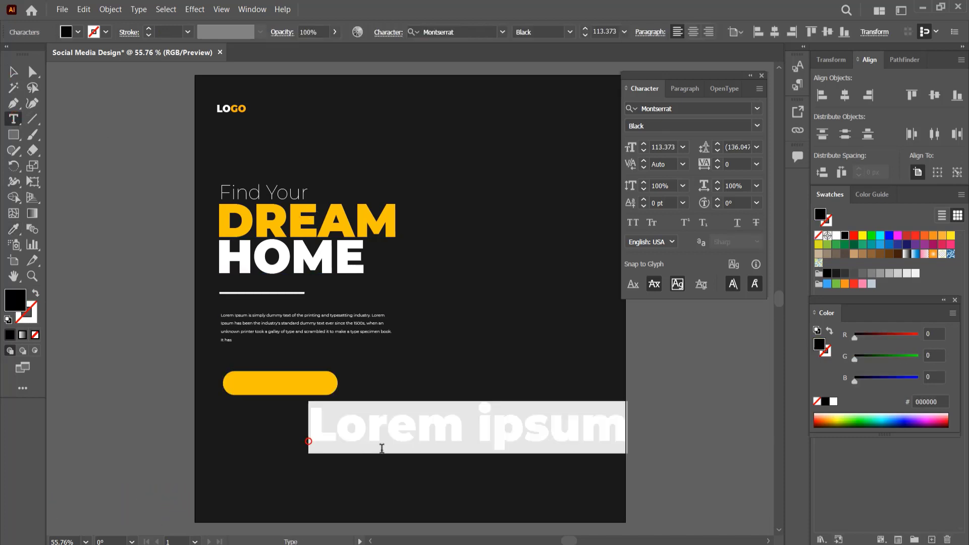
type("BOOK NOW")
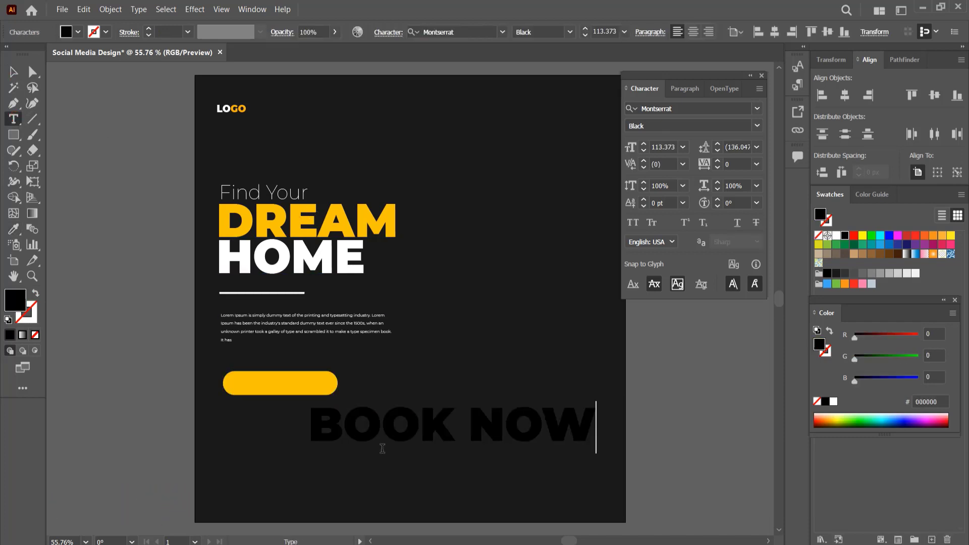
Scale the BOOK NOW text down onto the yellow button and color it white.
left_click(13, 72)
left_click_drag(597, 454, 313, 388)
left_click(836, 235)
left_click(532, 367)
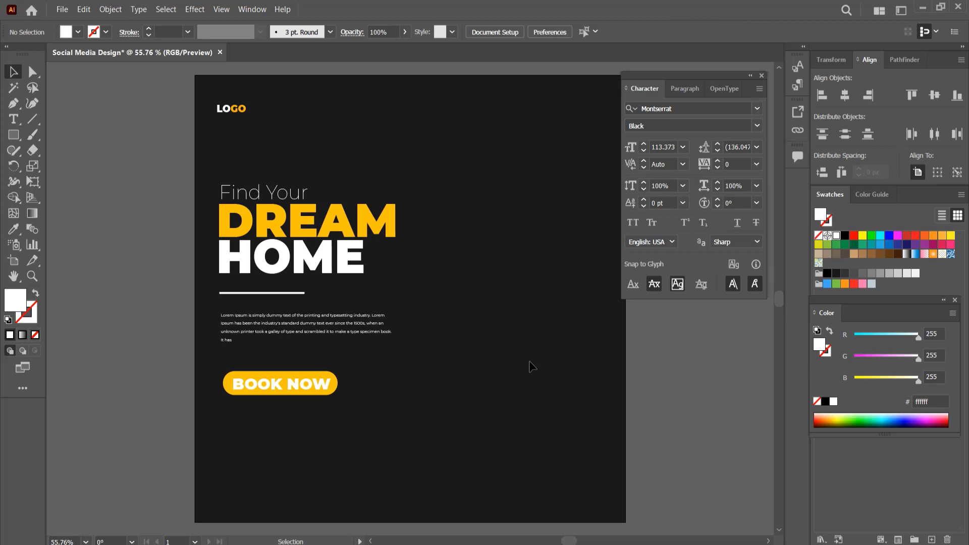
Select the button and its text and center them horizontally on each other.
left_click(328, 381)
left_click(334, 389, "shift")
left_click(424, 32)
left_click(476, 32)
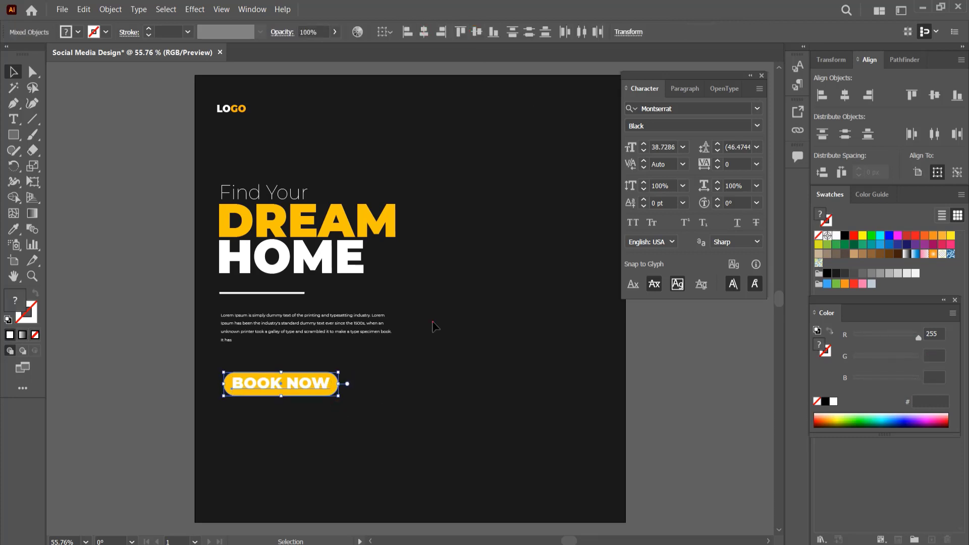
Nudge the BOOK NOW text down two steps to center it vertically on the button.
left_click(372, 393)
left_click(326, 384)
key("Down")
key("Down")
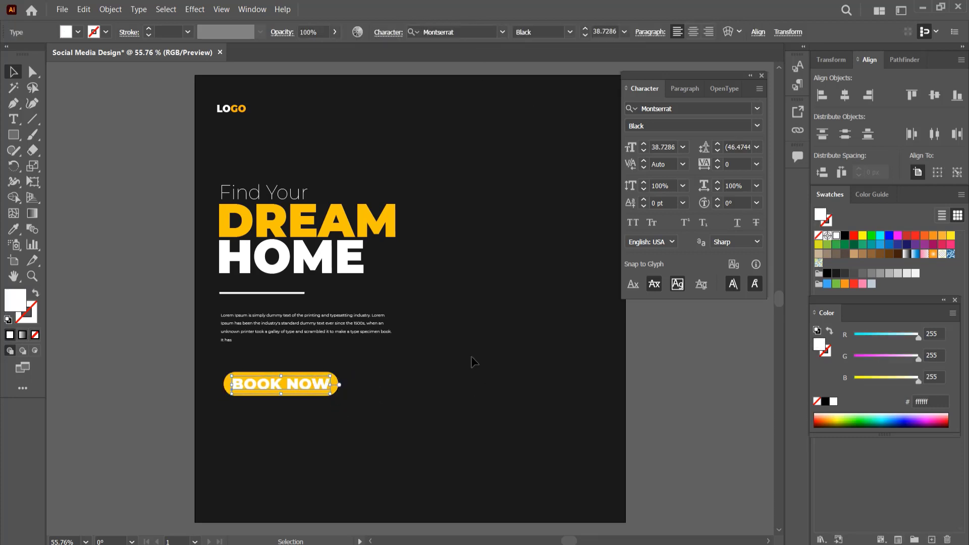
Group the yellow button with its BOOK NOW text.
left_click_drag(363, 418, 283, 375)
key("ctrl+g")
left_click(291, 419)
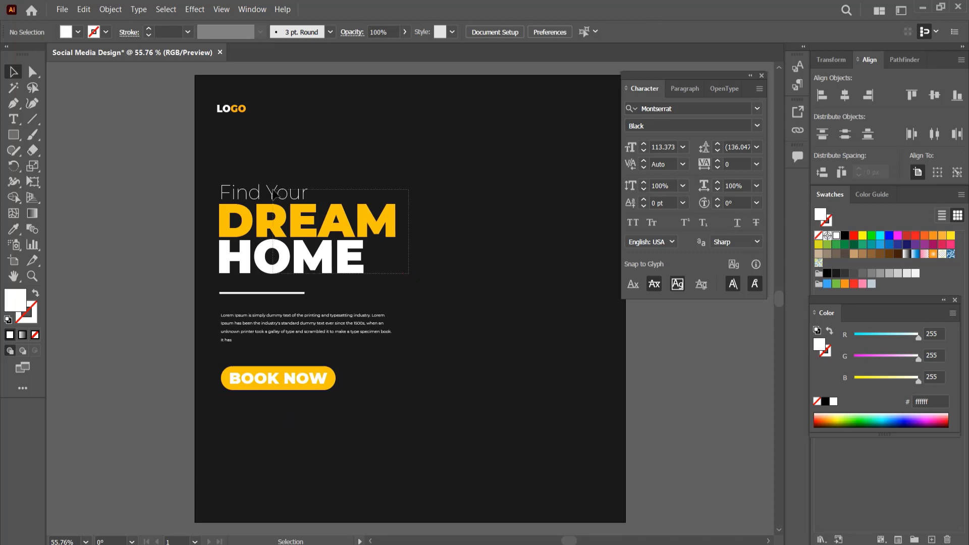
Move the headline, divider line, paragraph and button upward to tighten the layout.
left_click_drag(307, 225, 306, 199)
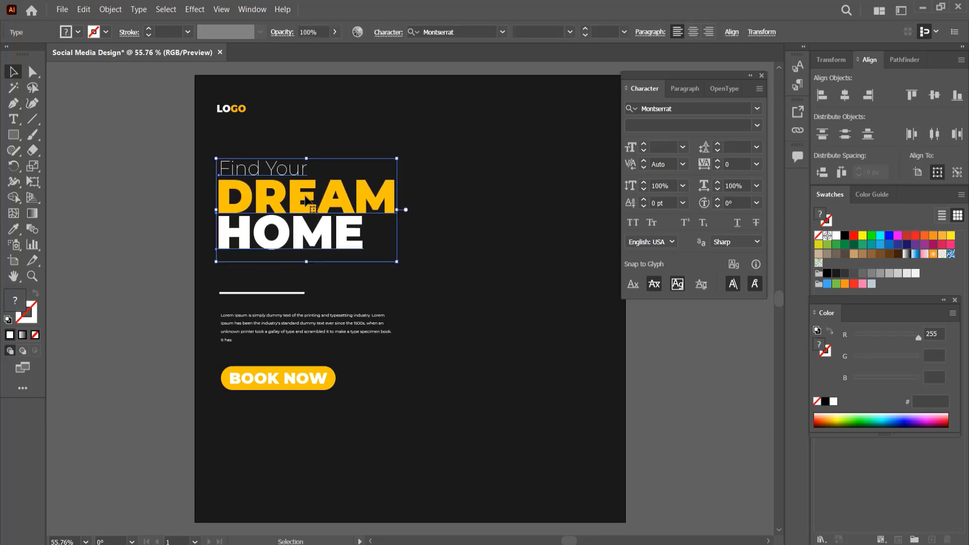
left_click_drag(275, 293, 275, 271)
left_click_drag(277, 336, 274, 310)
left_click_drag(276, 385, 268, 351)
Add a large 20% text object below the button.
key("t")
left_click(299, 425)
type("20%")
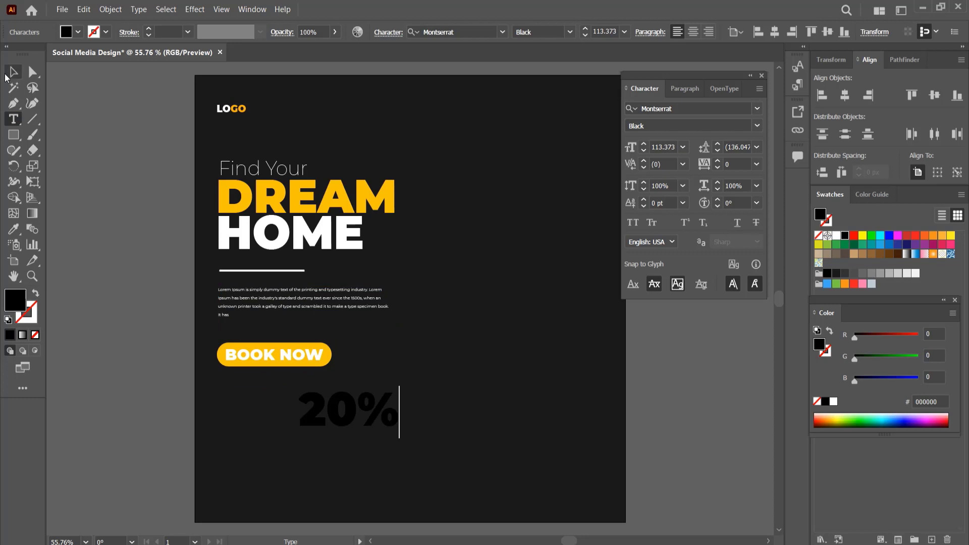
key("Escape")
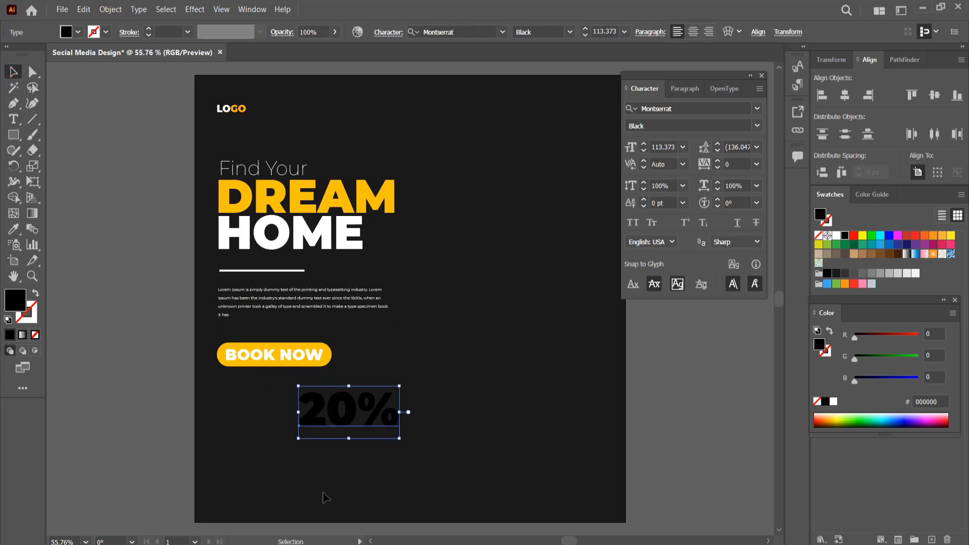
Color the 20% text yellow with the Eyedropper and scale it down beneath the button.
key("i")
left_click(388, 198)
key("v")
left_click_drag(396, 409, 244, 418)
Change the copy of 20% below it to read OFF and color it white.
double_click(245, 414)
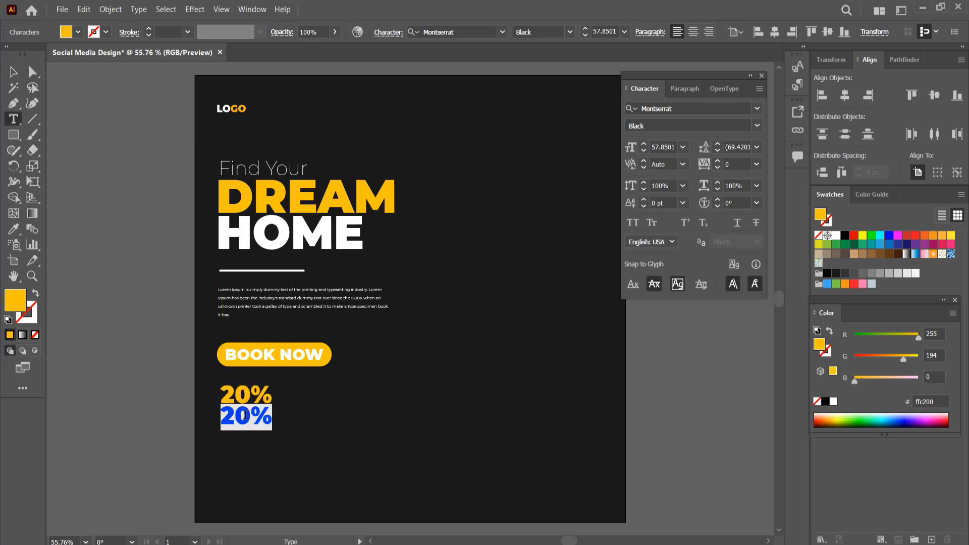
type("OFF")
key("Escape")
left_click(836, 236)
left_click(273, 462)
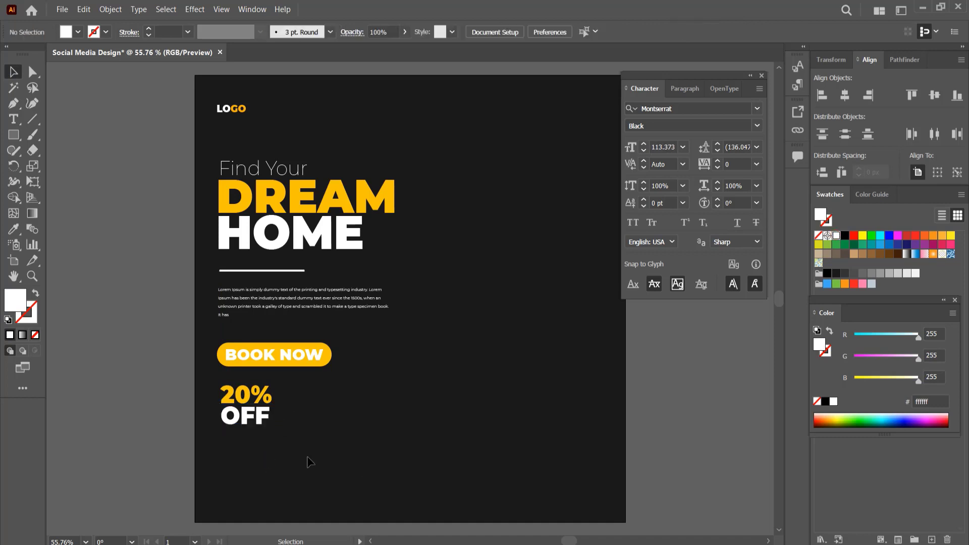
Left-align all elements and shift them together slightly to the right.
key("ctrl+a")
left_click(469, 33)
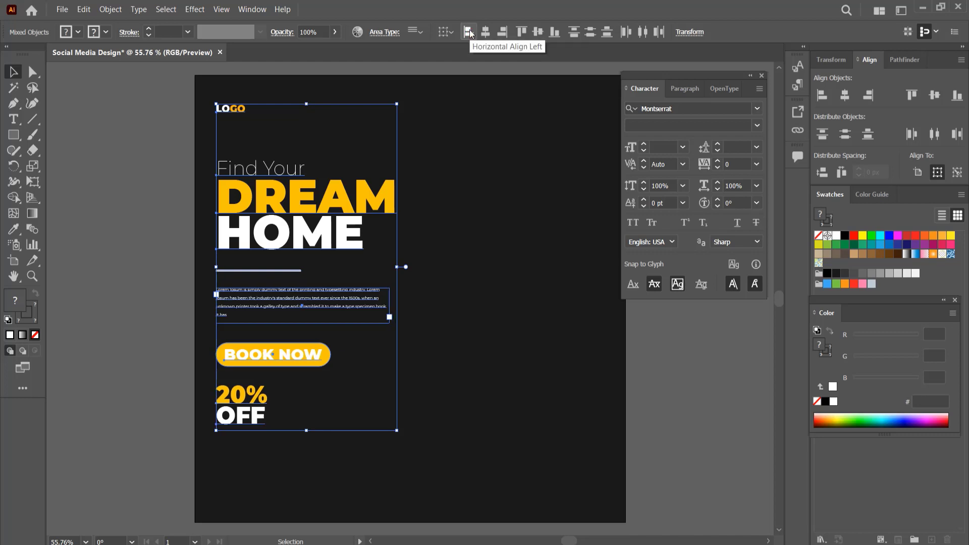
left_click(469, 33)
left_click_drag(379, 514, 215, 95)
left_click_drag(301, 194, 311, 198)
left_click(453, 282)
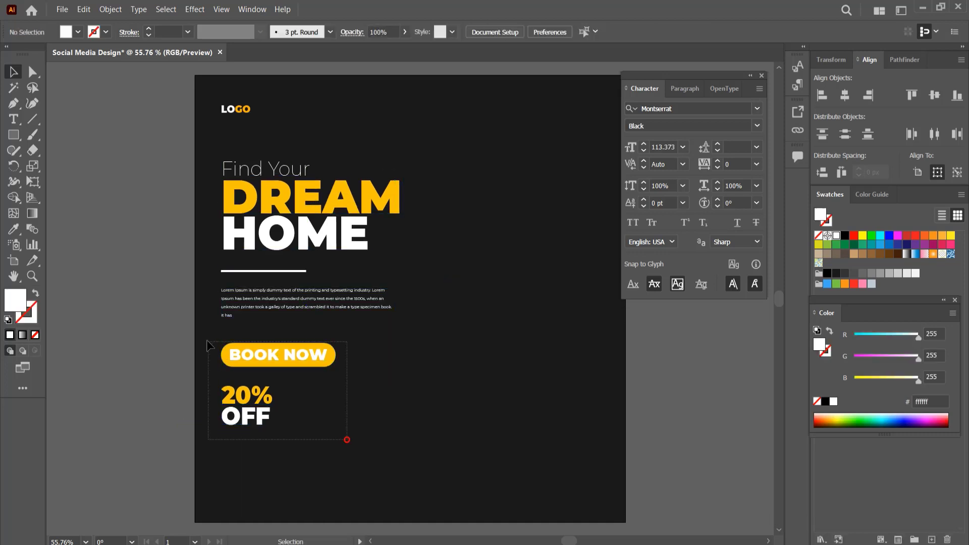
Move the button and the 20% OFF text down a little.
left_click_drag(208, 346, 208, 345)
left_click_drag(276, 354, 276, 372)
left_click(452, 394)
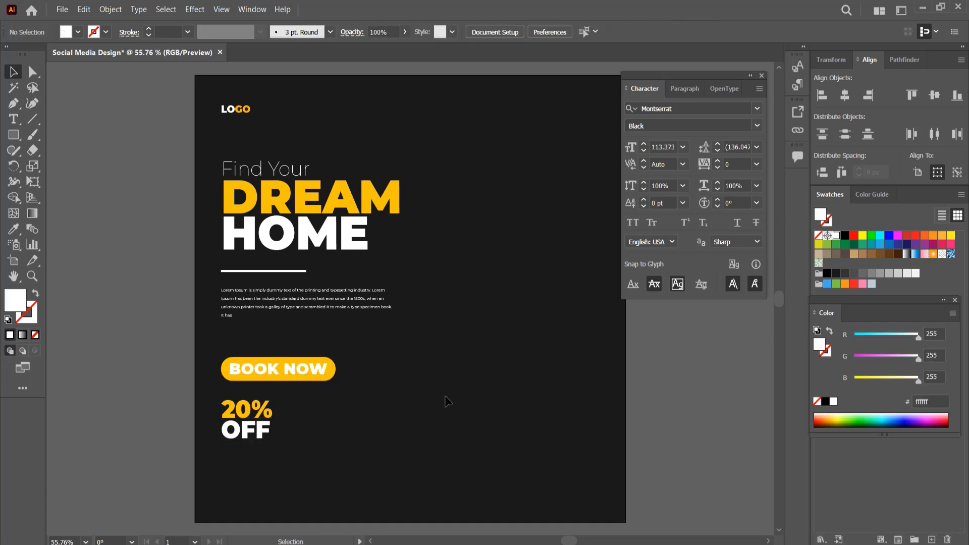
Draw a small 32 px circle near the bottom-left corner and fill it with the button's yellow.
left_click_drag(22, 143, 54, 166)
mouse_move(240, 493)
left_mouse_down()
mouse_move(244, 501)
mouse_move(237, 499)
left_mouse_up()
left_click(17, 75)
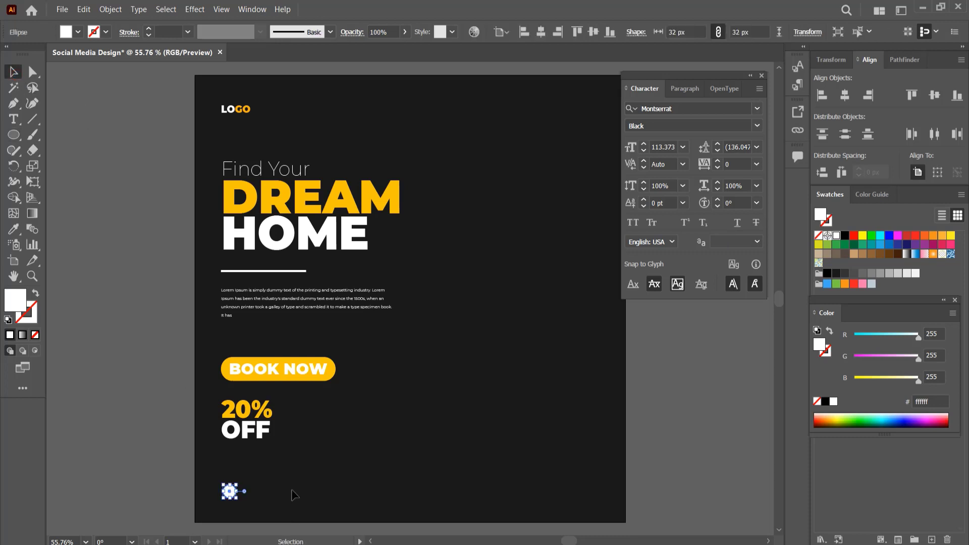
key("i")
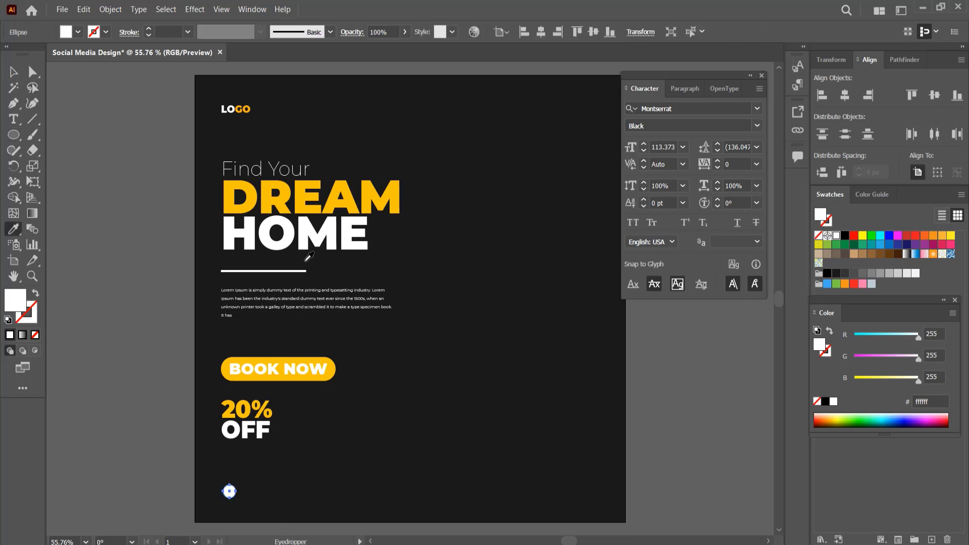
left_click(280, 359)
Duplicate the circle to the right to form a row of three evenly spaced yellow dots.
key("v")
left_click_drag(229, 491, 432, 491)
left_click(433, 433)
left_click(426, 459)
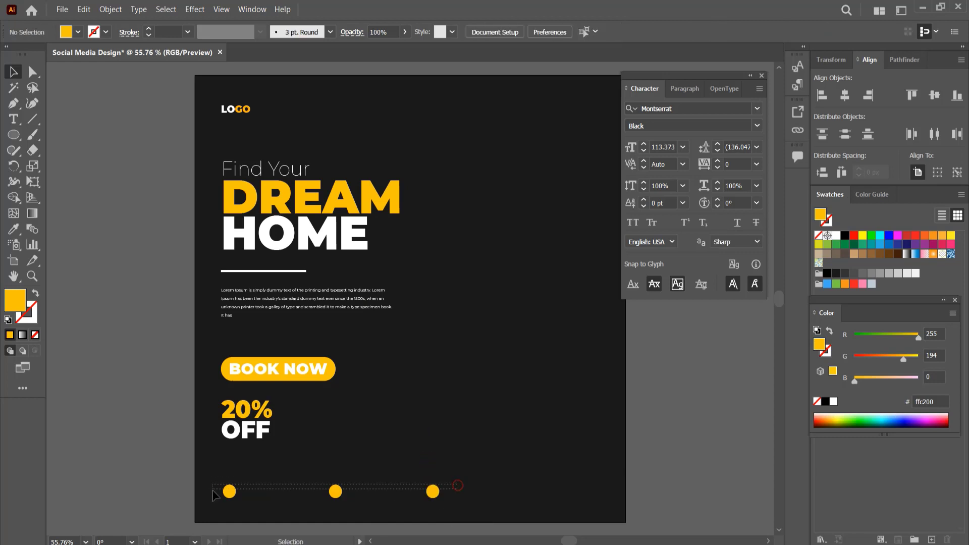
Copy the phone, globe and envelope icons from the Icon.eps document.
left_click_drag(213, 495, 213, 495)
left_click(478, 331)
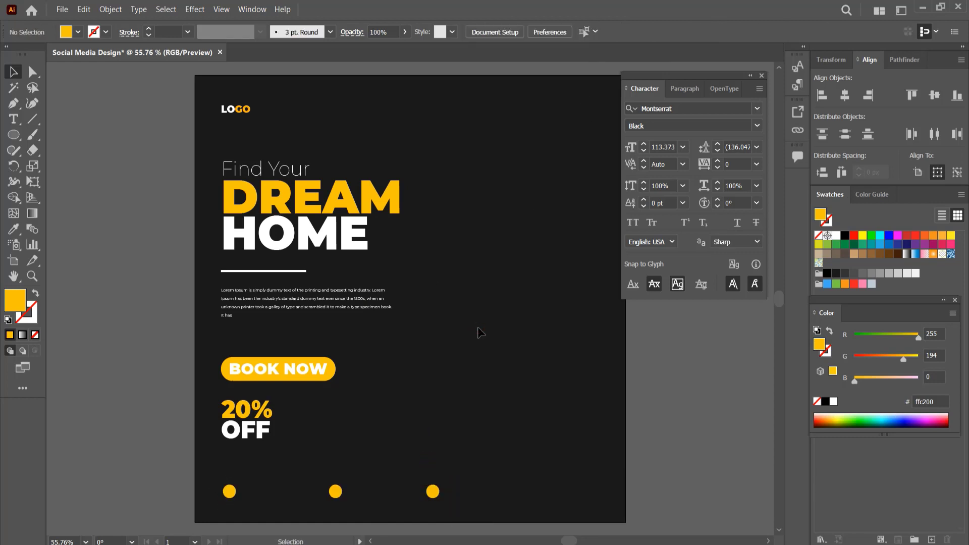
left_click_drag(309, 107, 311, 112)
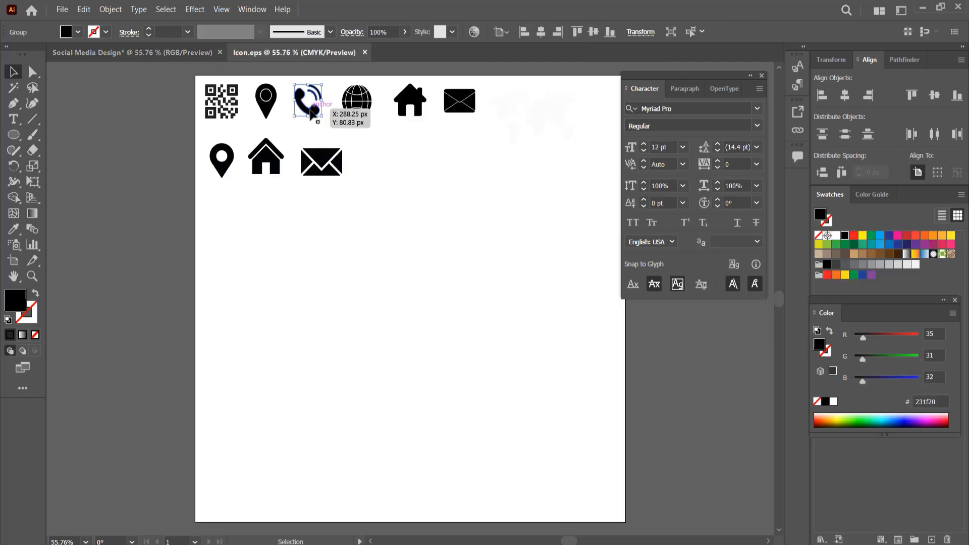
left_click(321, 160, "shift")
left_click(355, 91, "shift")
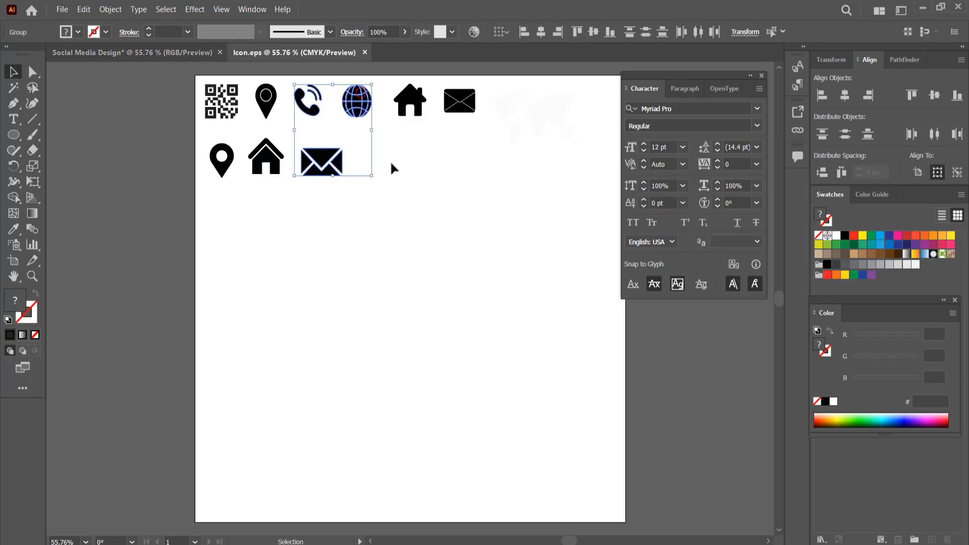
key("ctrl+c")
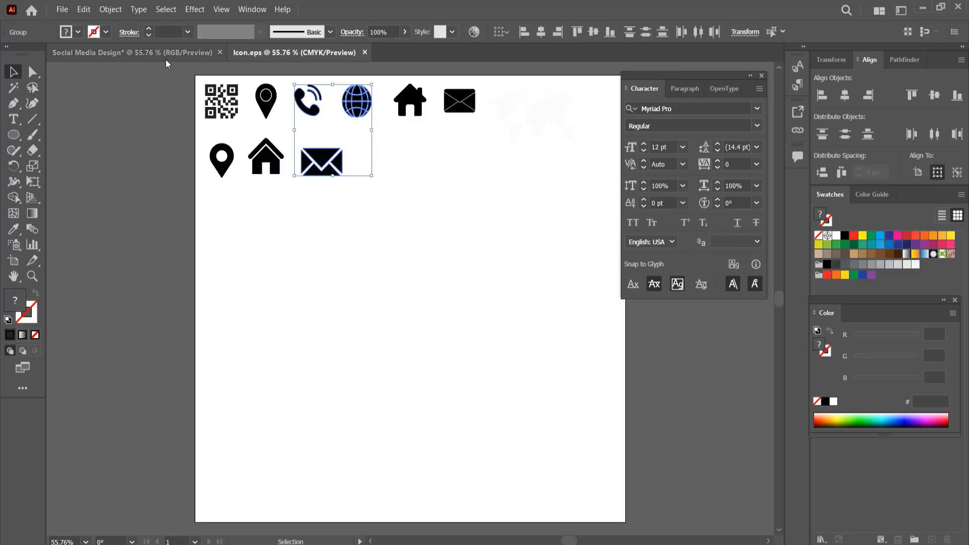
Paste the icons into the social media design, fill them white and ungroup them.
left_click(166, 56)
key("ctrl+v")
left_click_drag(399, 333, 387, 423)
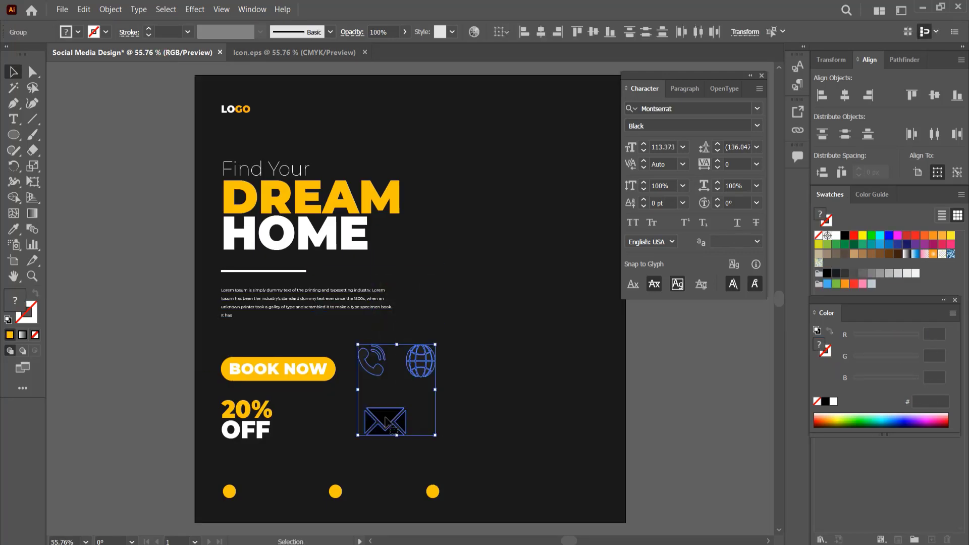
left_click(836, 235)
key("ctrl+shift+g")
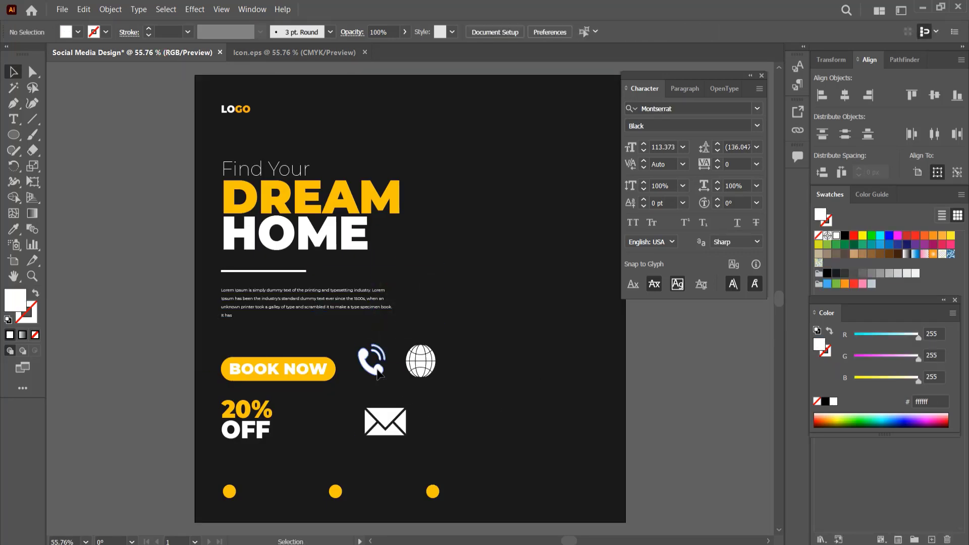
Move the phone, envelope and globe icons onto the three yellow dots.
left_click_drag(372, 366, 232, 488)
left_click_drag(385, 426, 341, 496)
left_click_drag(422, 372, 438, 495)
scroll(219, 498, "up", 4)
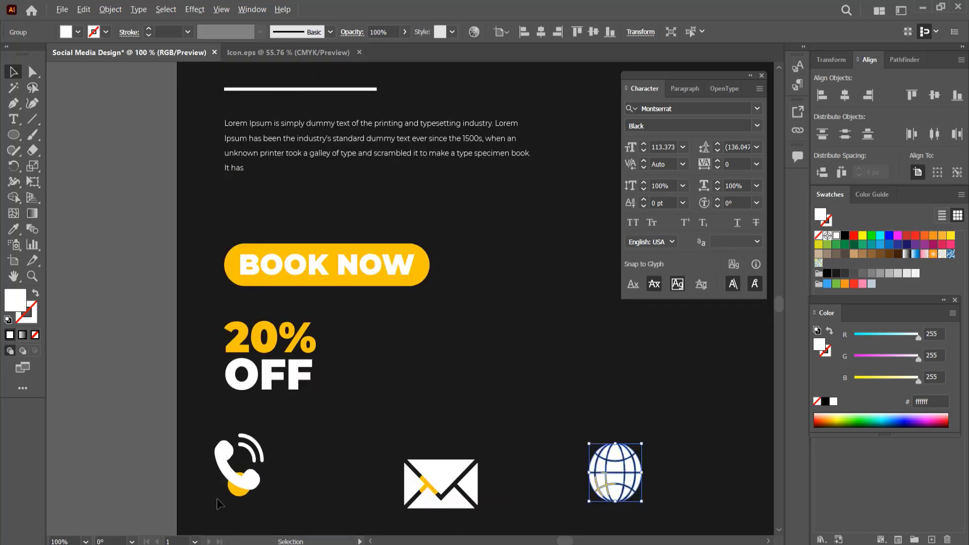
Scale the phone and envelope icons down to fit centered inside their yellow dots.
left_click_drag(326, 491, 276, 305)
left_click(341, 320)
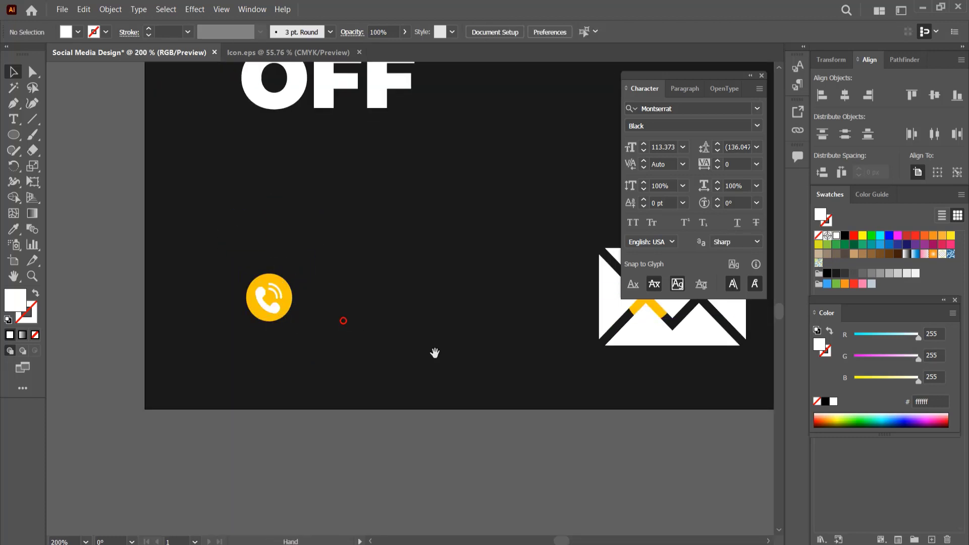
left_click_drag(595, 353, 375, 366)
left_click(445, 302)
left_click_drag(526, 358, 450, 320)
mouse_move(434, 307)
left_mouse_down()
mouse_move(425, 288)
mouse_move(426, 301)
left_mouse_up()
scroll(429, 309, "up", 3)
left_click(464, 390)
left_click(458, 391)
scroll(458, 391, "down", 2)
left_click_drag(458, 396, 349, 364)
left_click_drag(606, 413, 279, 416)
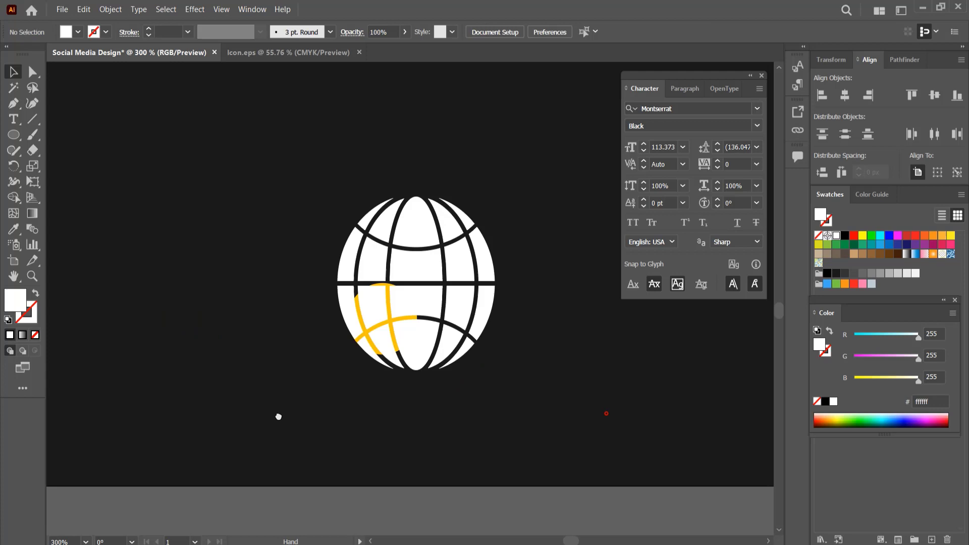
Scale the globe icon down and center it inside the third yellow dot.
left_click(453, 307)
left_click_drag(494, 370, 434, 306)
left_click_drag(422, 281, 365, 306)
scroll(386, 314, "up", 3)
left_click(439, 208)
scroll(372, 319, "up", 3)
scroll(371, 320, "down", 1)
scroll(365, 305, "down", 2)
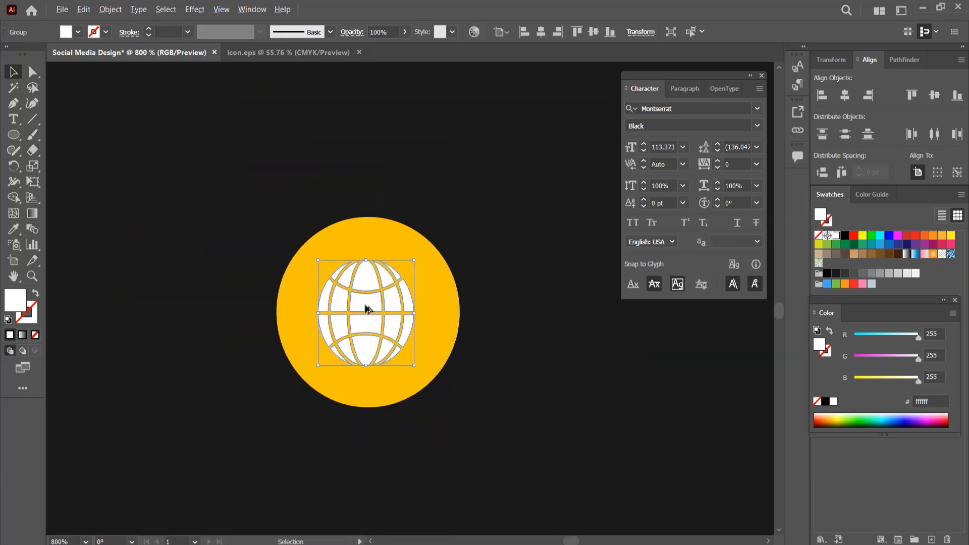
left_click(376, 196)
scroll(379, 223, "down", 2)
scroll(382, 225, "down", 5)
scroll(416, 259, "up", 5)
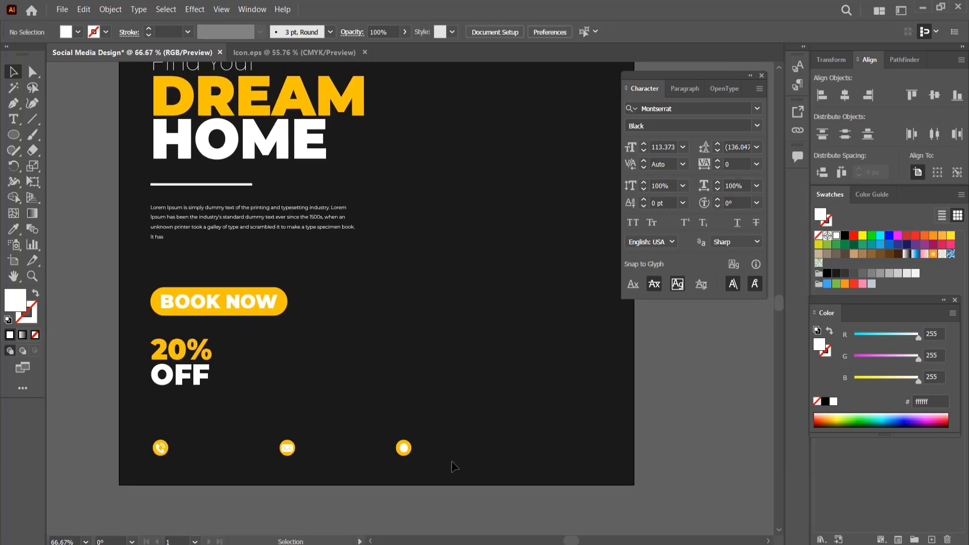
left_click_drag(268, 398, 293, 467)
left_click_drag(287, 447, 244, 370)
left_click(272, 422)
scroll(162, 457, "up", 2)
left_click(15, 118)
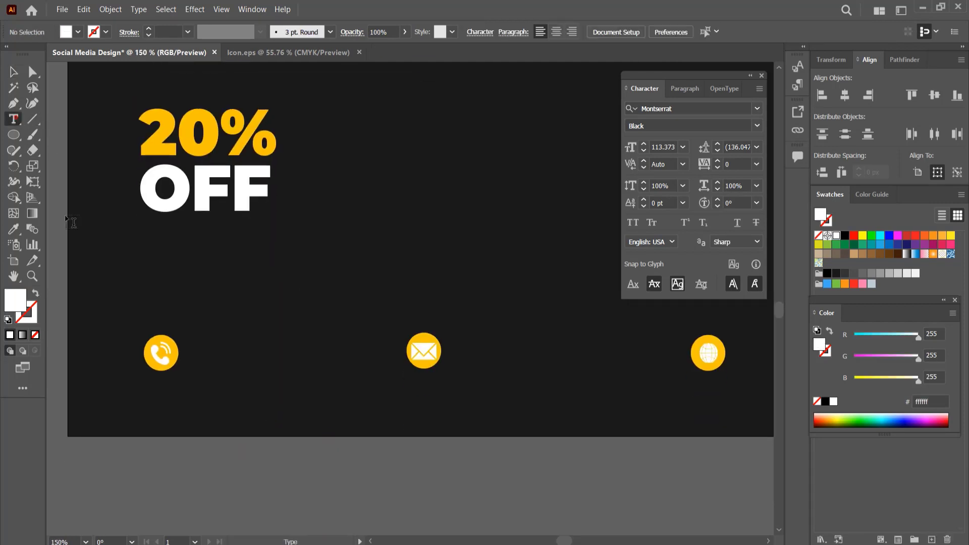
left_click(203, 353)
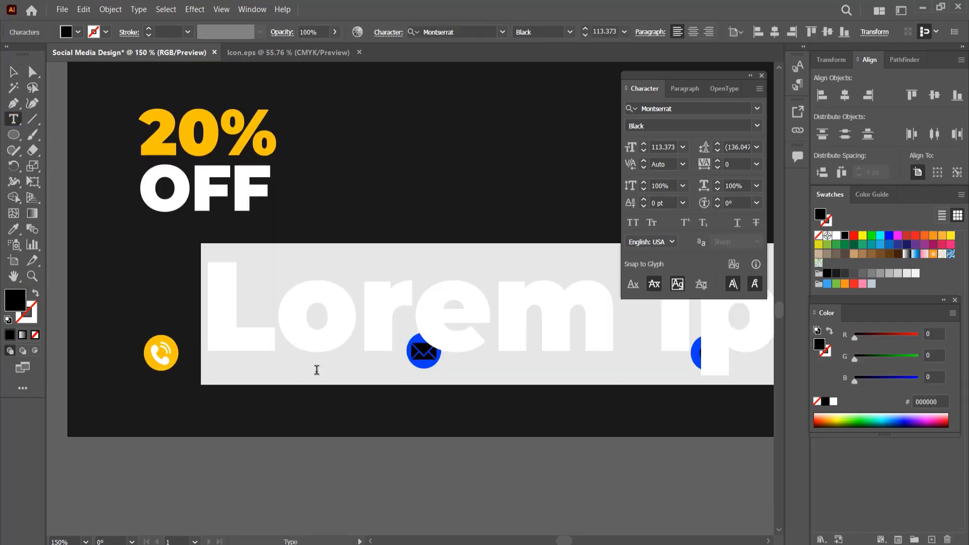
type("+")
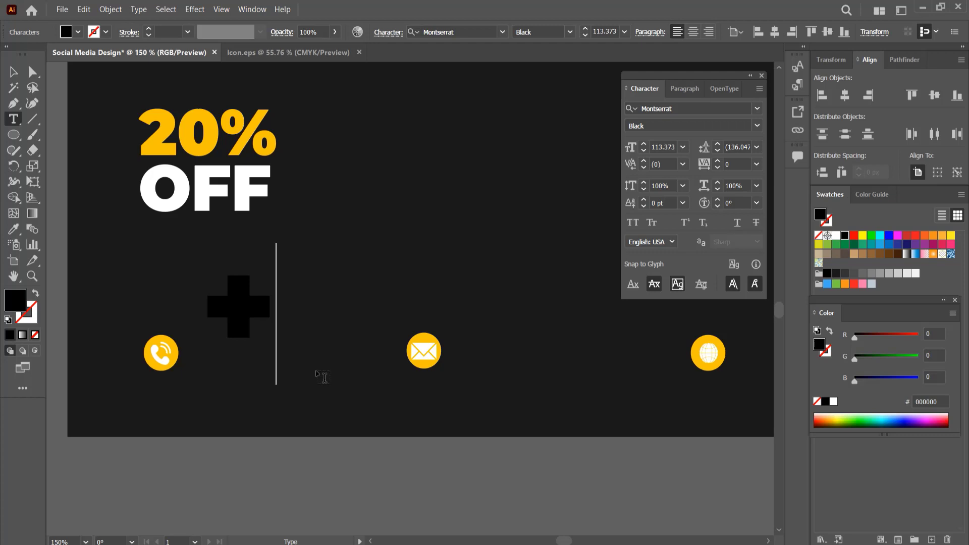
type("123 456")
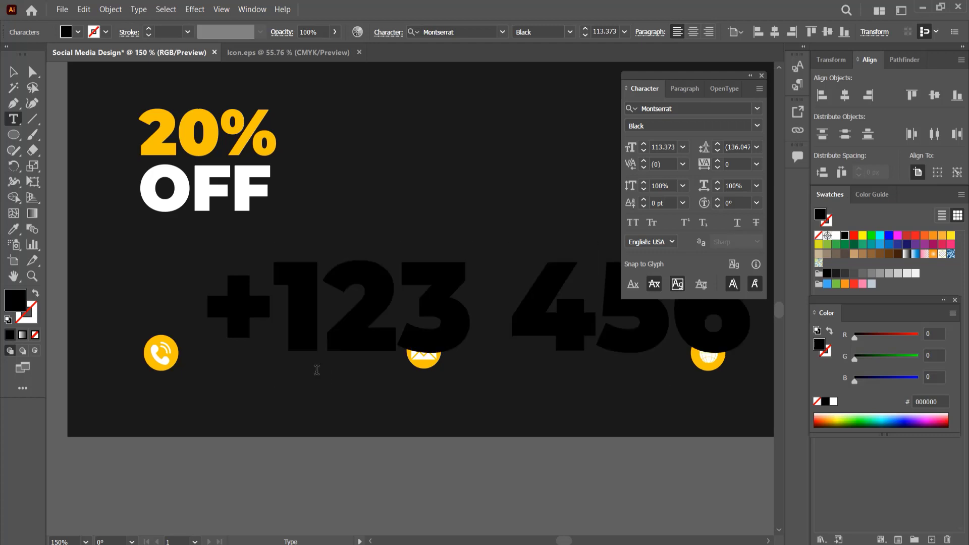
Format the phone number text white in Montserrat Thin at 21 pt.
left_click(17, 73)
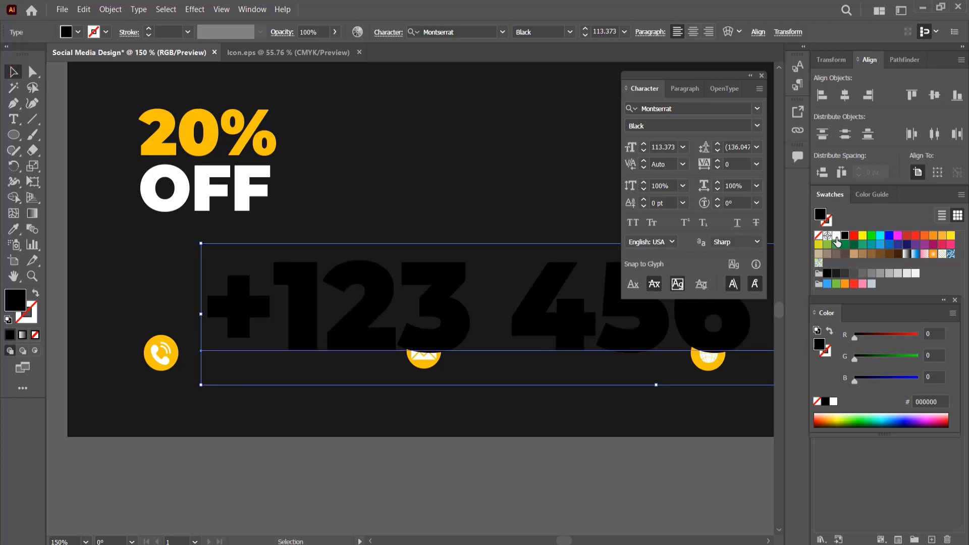
left_click(836, 237)
left_click(682, 146)
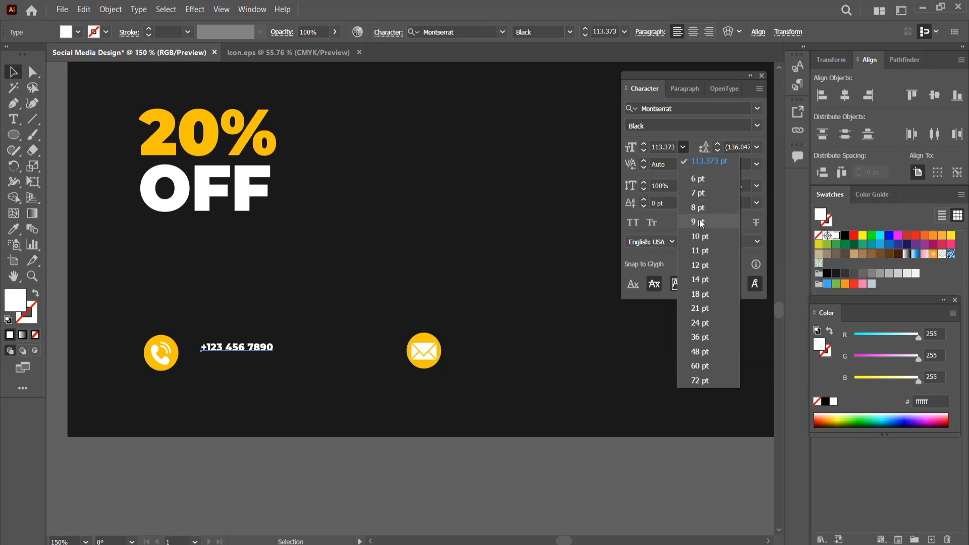
left_click(696, 237)
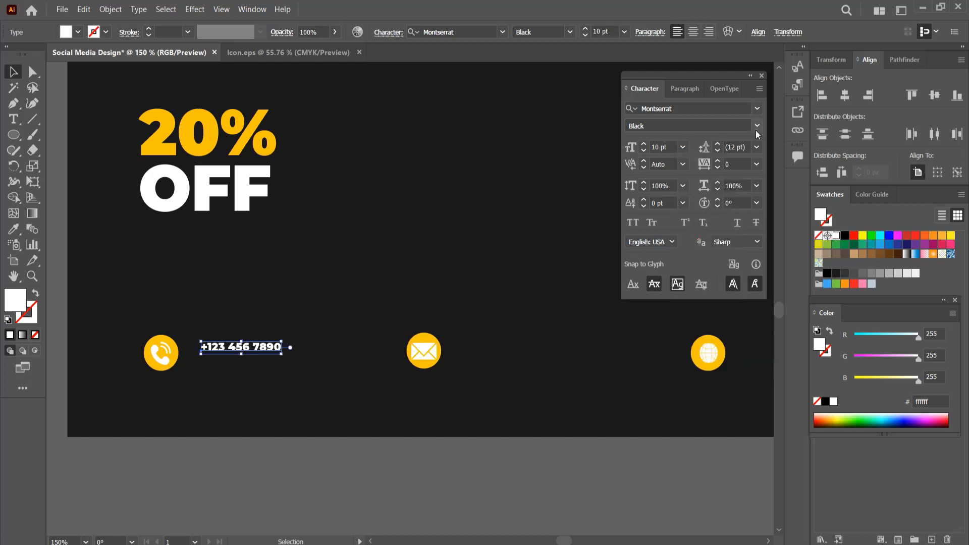
left_click(756, 126)
left_click(727, 143)
left_click(757, 125)
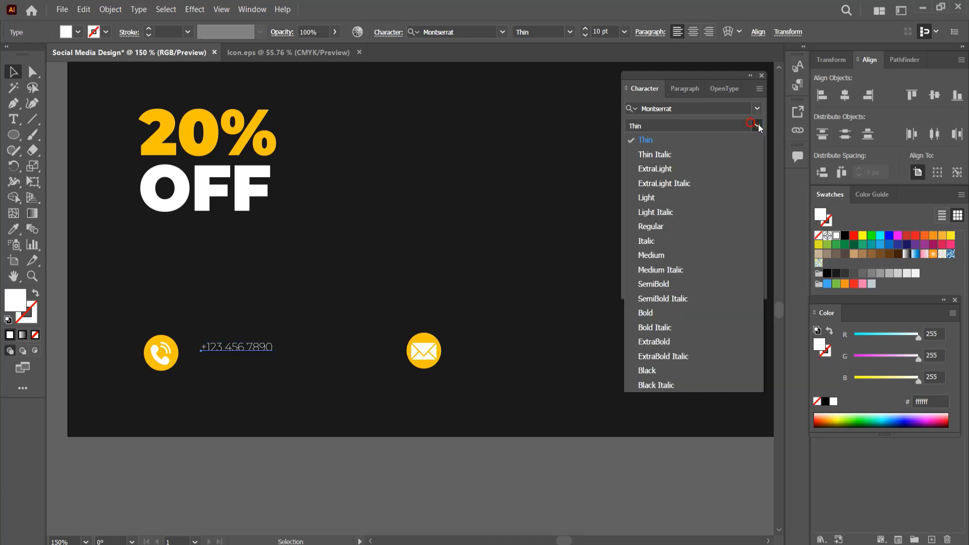
left_click(756, 127)
left_click(683, 148)
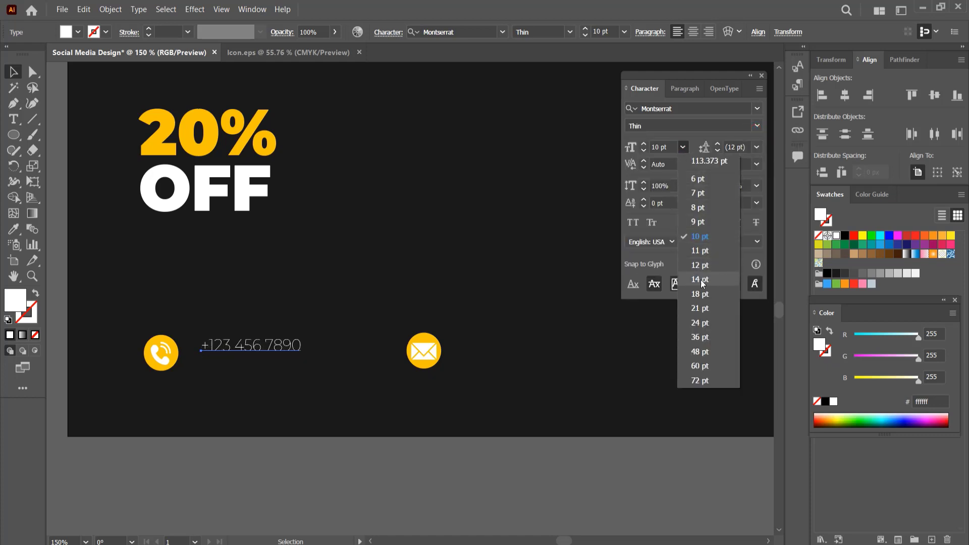
left_click(704, 308)
Duplicate the phone number text beside the envelope and globe icons.
scroll(523, 402, "down", 1)
left_click_drag(588, 369, 508, 395)
left_click_drag(290, 377, 672, 387)
left_click(272, 379, "shift")
left_click(510, 386)
Replace the text beside the envelope icon with a placeholder e-mail address.
double_click(458, 384)
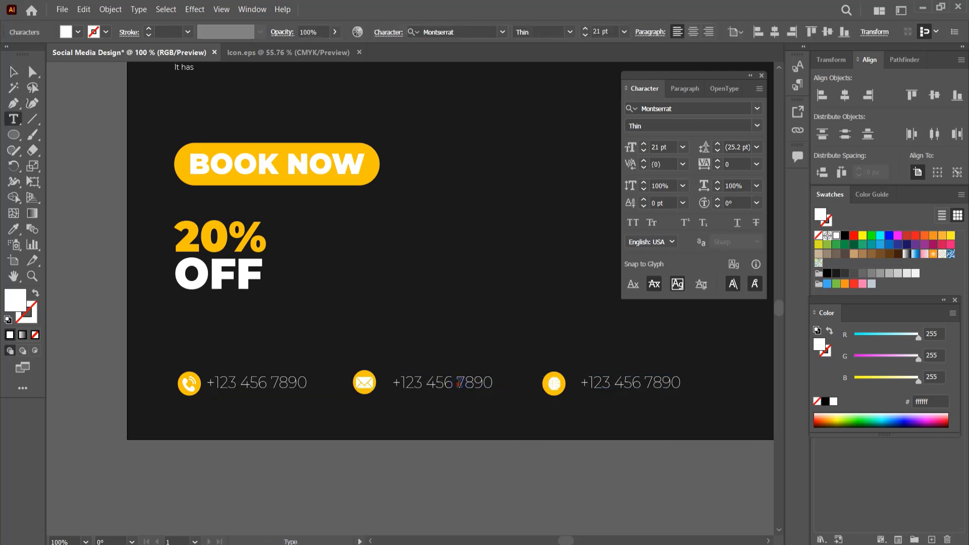
key("ctrl+a")
type("urmail")
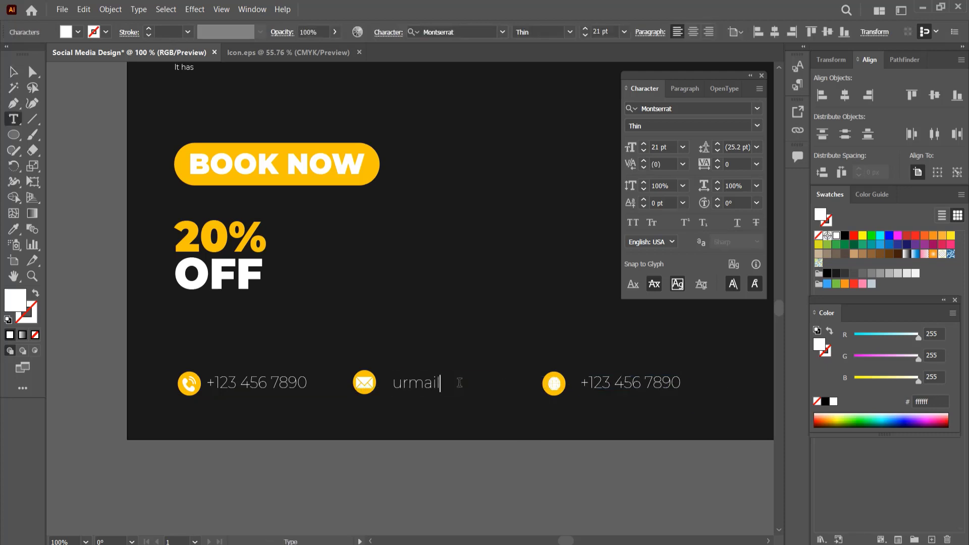
type("@gmail.com")
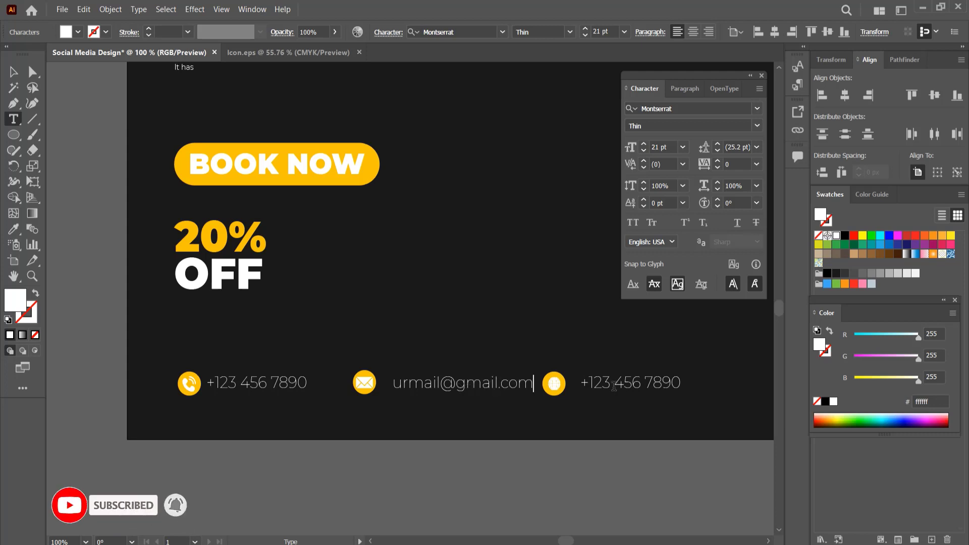
key("ctrl+a")
type("www")
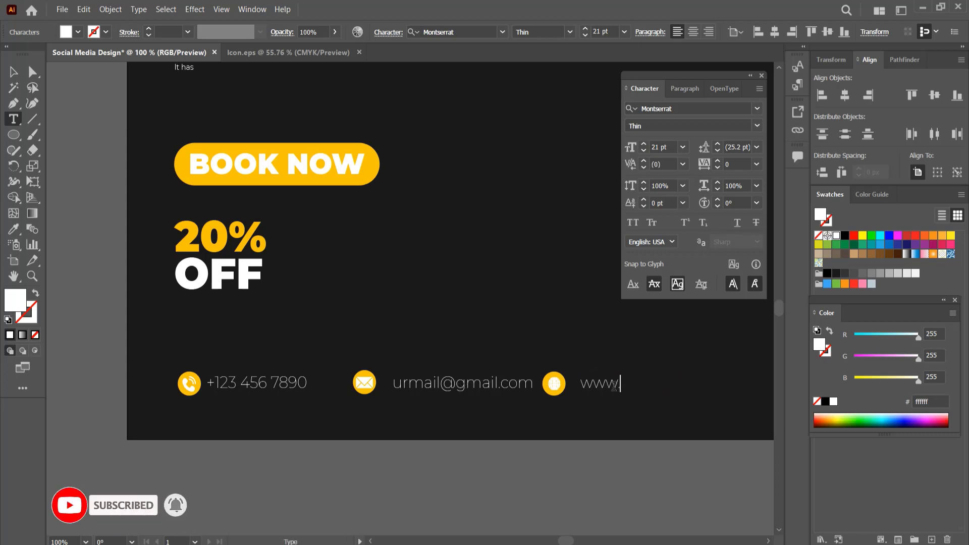
type(".websi")
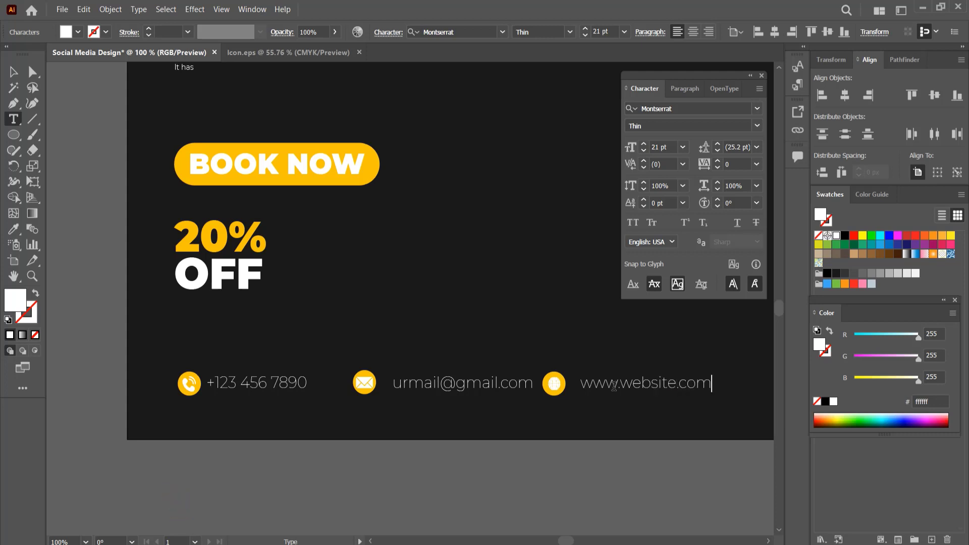
type("te.com")
key("Escape")
Nudge the e-mail and website texts slightly closer to their icons.
left_click(469, 480)
left_click_drag(461, 392, 457, 391)
left_click_drag(624, 389, 620, 389)
scroll(453, 329, "down", 3)
left_click_drag(459, 280, 378, 339)
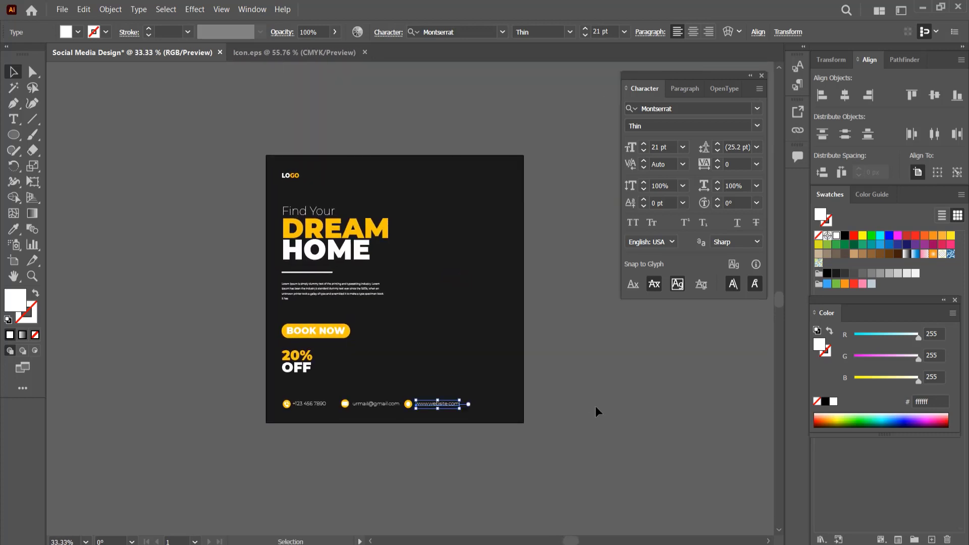
left_click(594, 406)
scroll(473, 368, "up", 3)
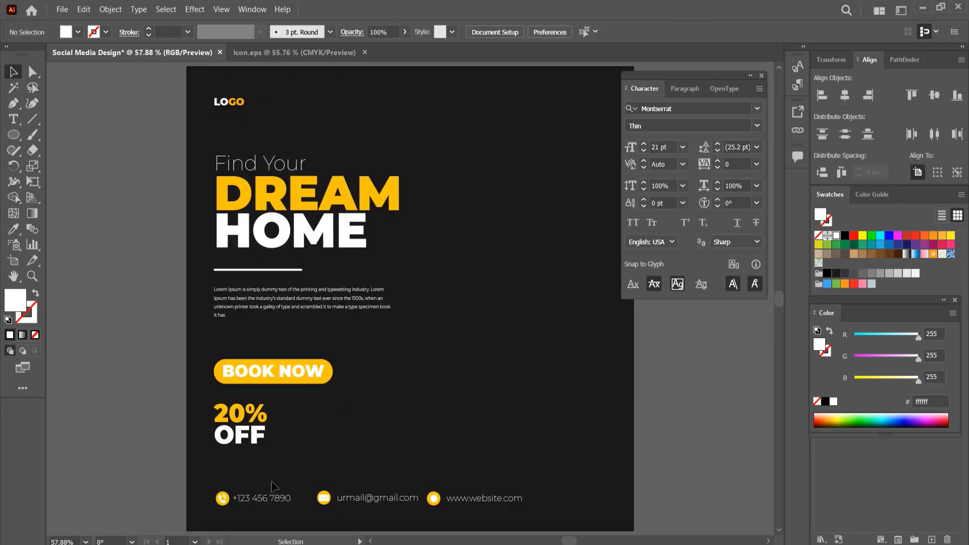
Vertically center-align the phone icon with its number text.
left_click(222, 499)
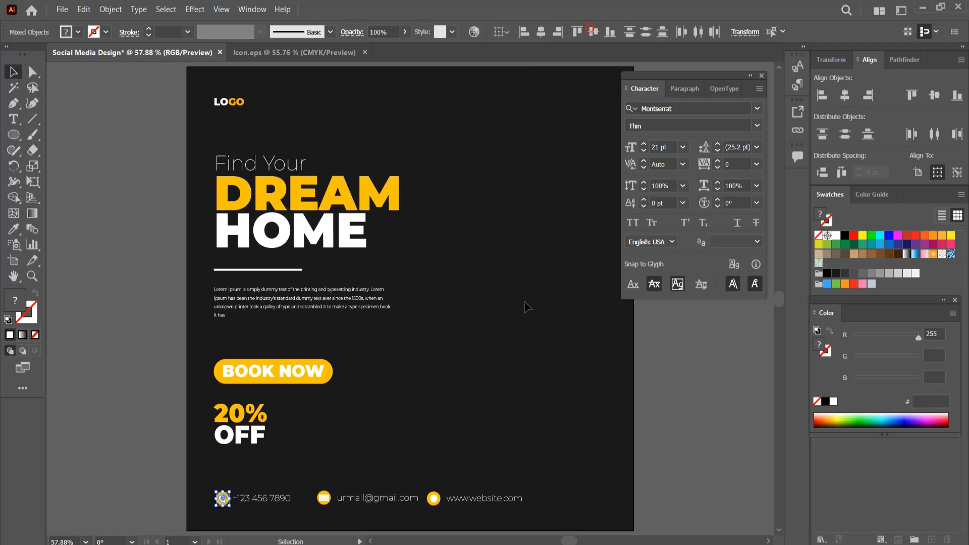
left_click(594, 31)
left_click(454, 304)
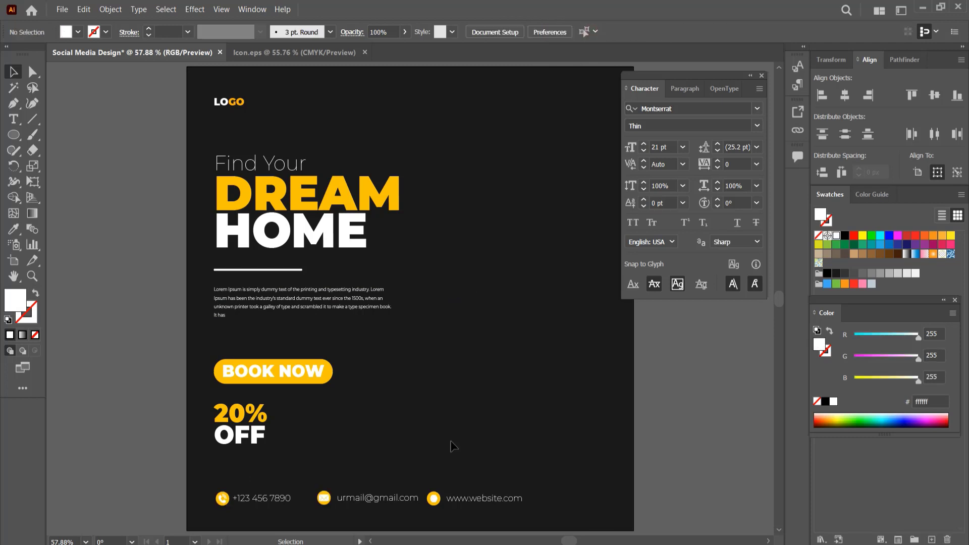
Vertically align each remaining icon with its text and group every icon-text pair.
left_click_drag(430, 473, 439, 510)
left_click(545, 32)
left_click(489, 273)
key("ctrl+g")
left_click_drag(326, 479, 328, 509)
key("ctrl+g")
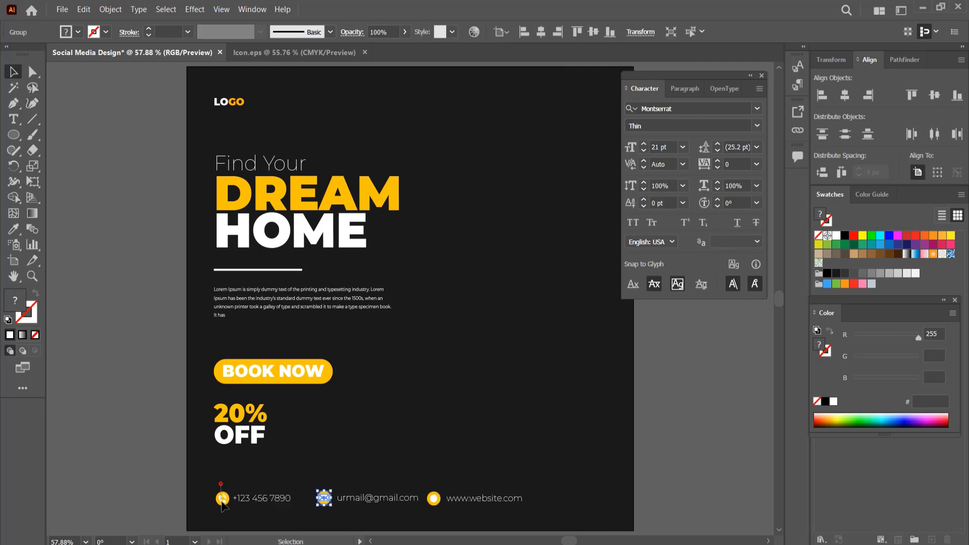
left_click_drag(219, 479, 225, 514)
key("ctrl+g")
left_click(214, 463)
left_click_drag(201, 479, 269, 516)
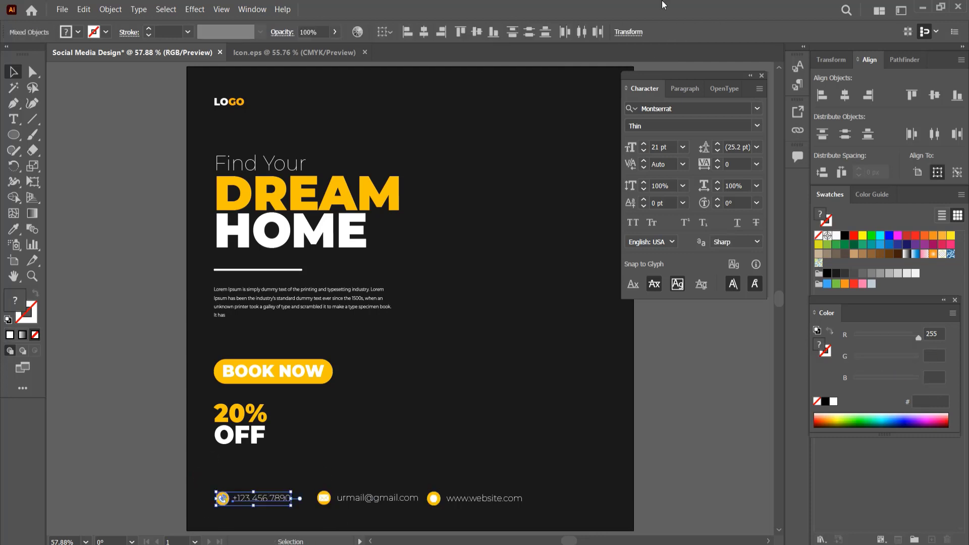
key("ctrl+g")
left_click_drag(313, 477, 359, 503)
key("ctrl+g")
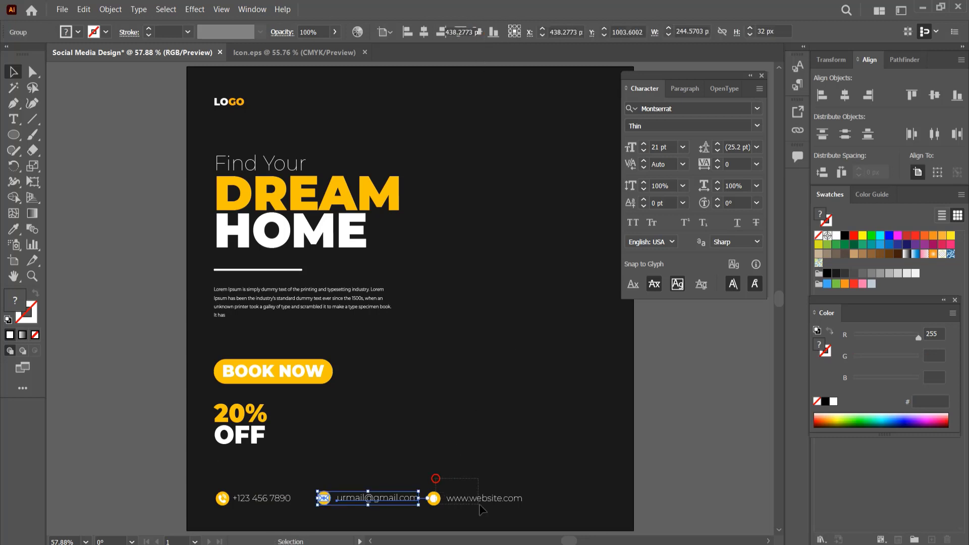
left_click_drag(479, 504, 480, 505)
left_click(476, 32)
key("ctrl+g")
Move the whole contact row lower and further right along the bottom edge, and close the Character panel.
left_click_drag(555, 504, 241, 488)
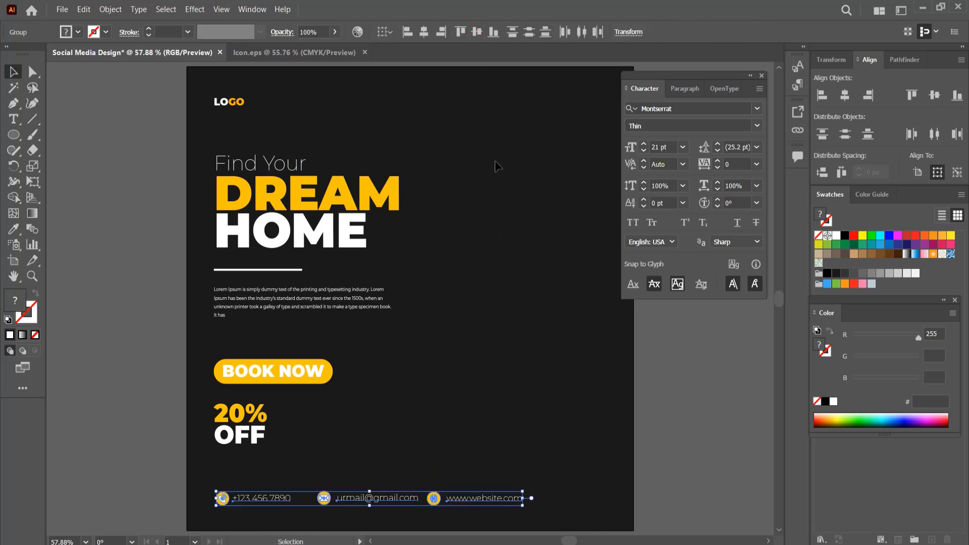
left_click_drag(470, 499, 504, 512)
left_click(506, 430)
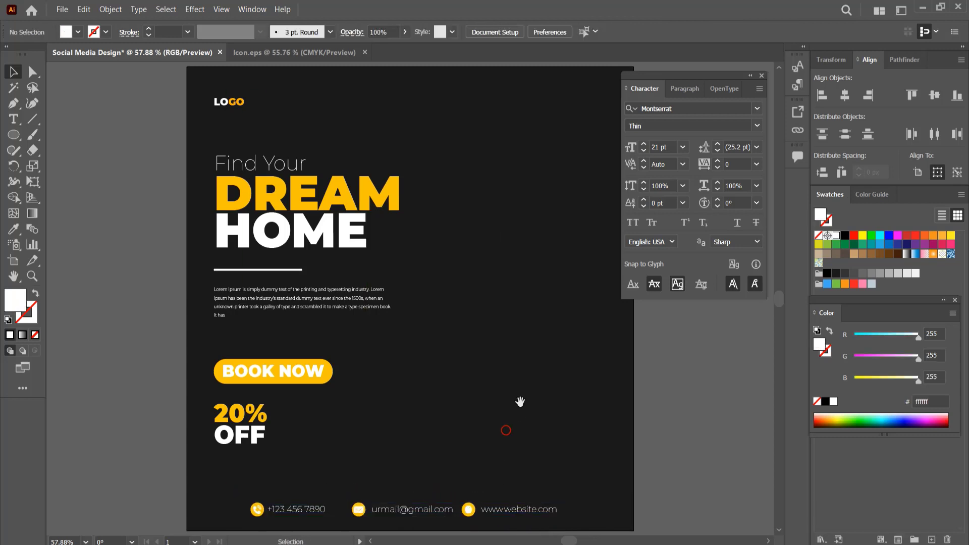
left_click(761, 75)
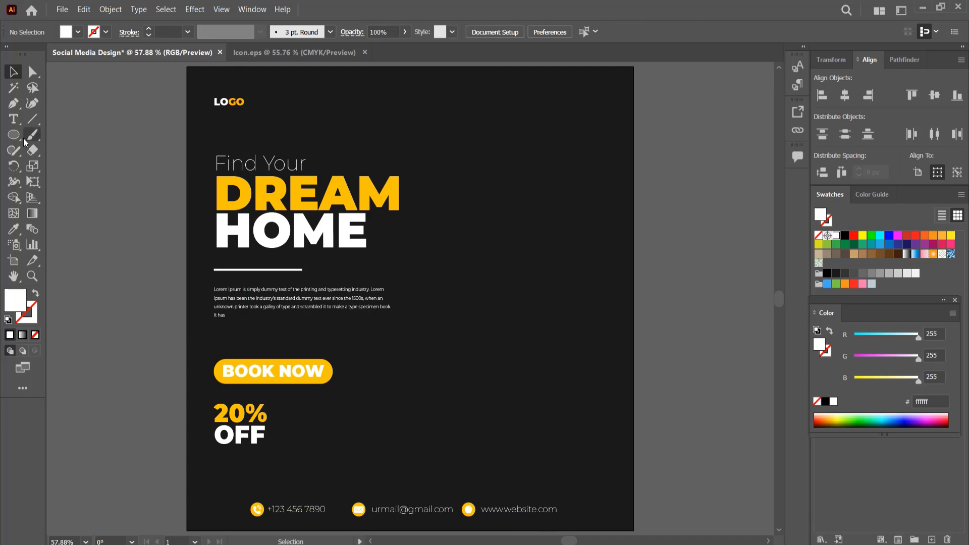
Draw a gray-filled square on the right of the page and rotate it 45 degrees into a diamond.
key("m")
mouse_move(488, 163)
left_mouse_down()
mouse_move(539, 212)
mouse_move(578, 292)
mouse_move(599, 313)
left_mouse_up()
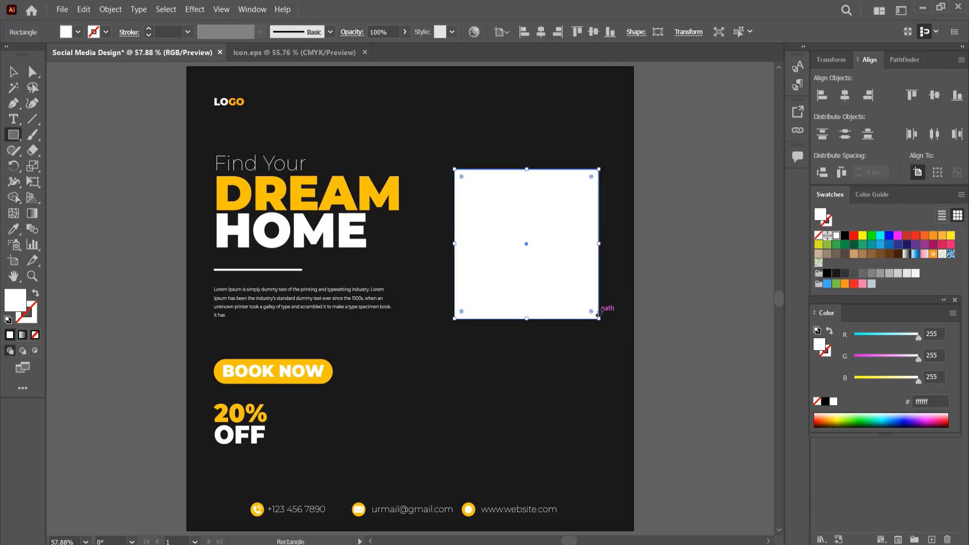
left_click(872, 273)
key("v")
left_click_drag(601, 323, 625, 241)
left_click_drag(557, 221, 548, 236)
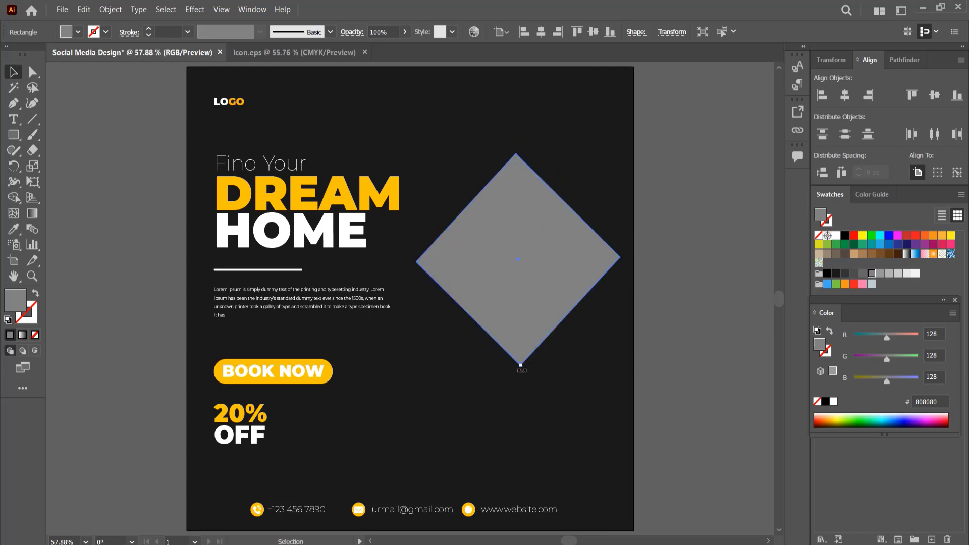
mouse_move(521, 370)
left_mouse_down()
mouse_move(536, 375)
mouse_move(524, 374)
left_mouse_up()
left_click(544, 399)
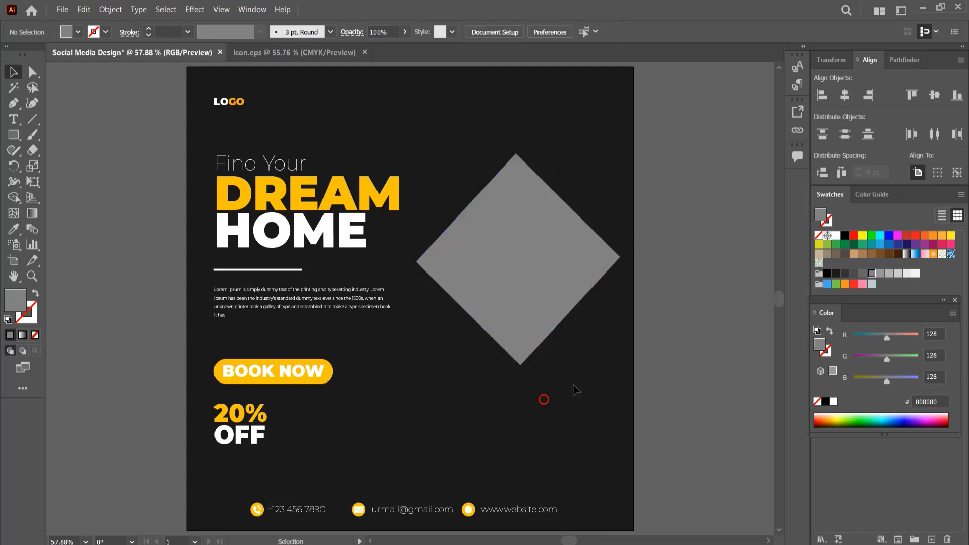
Round the diamond's corners and add an offset path around it filled with near-white f2f2f2.
left_click(530, 290)
left_click_drag(516, 170, 523, 185)
left_click(110, 9)
mouse_move(162, 277)
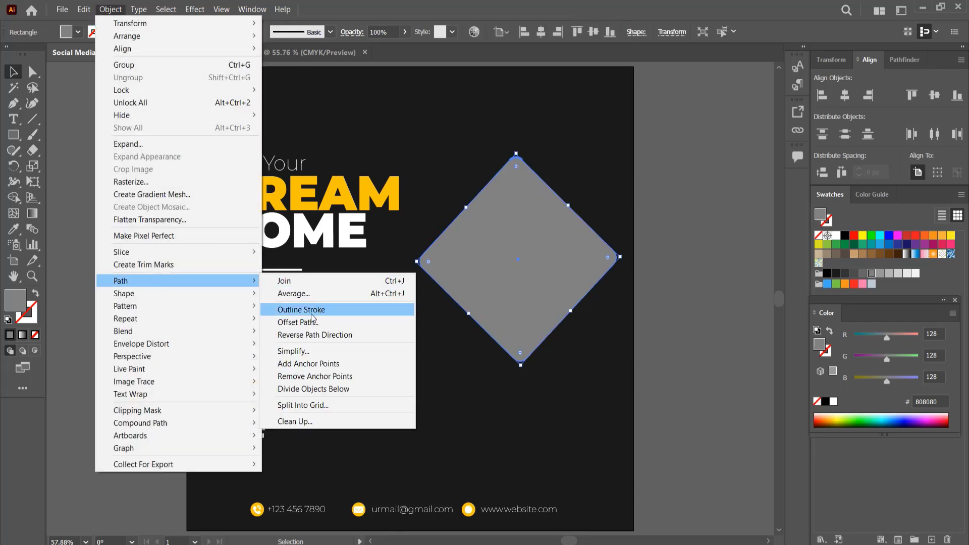
left_click(323, 323)
left_click(546, 376)
left_click(915, 272)
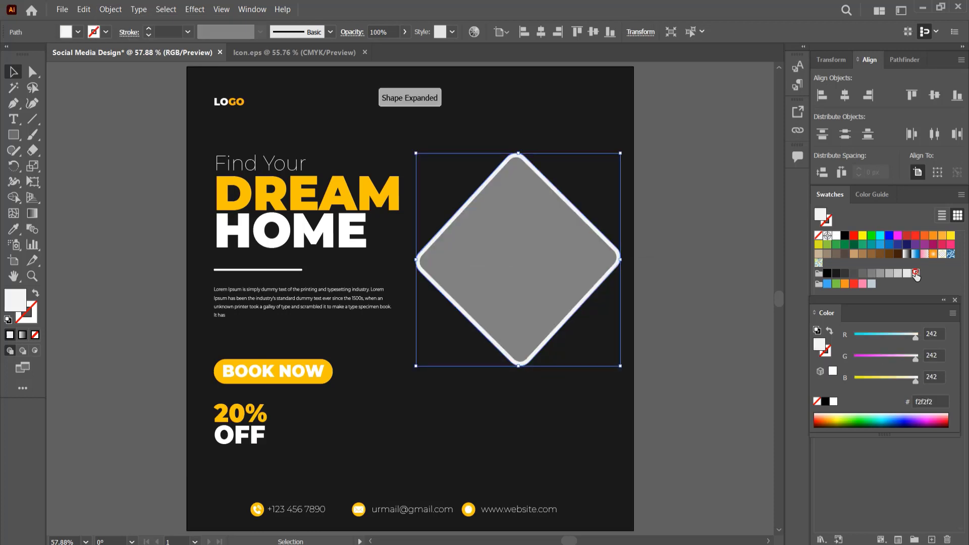
Duplicate the framed diamond below it and scale copies down into a medium bottom diamond and a small left diamond.
left_click(522, 117)
left_click_drag(499, 124, 536, 401)
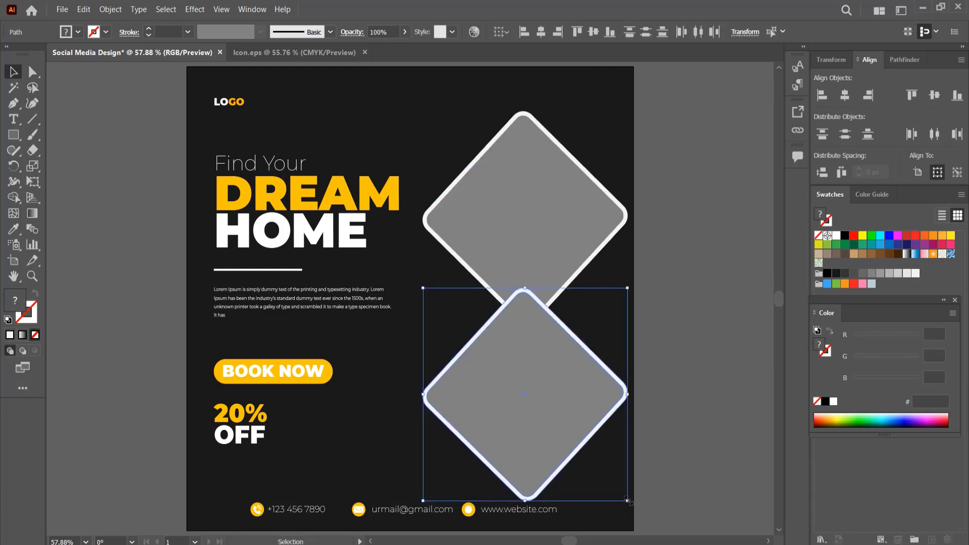
left_click_drag(627, 502, 437, 326)
left_click_drag(515, 411, 487, 384)
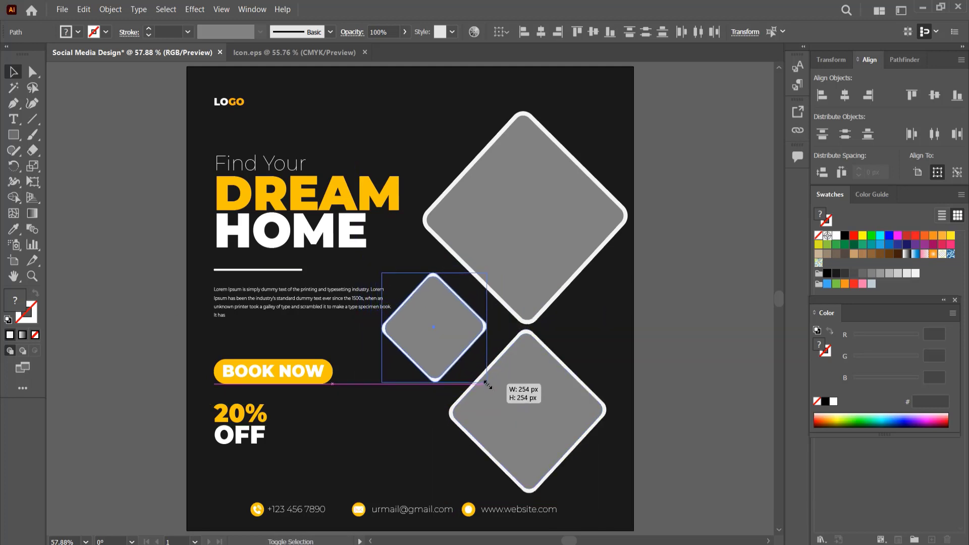
Duplicate the small diamond to the right, shrink it slightly and position it beside the bottom diamond.
left_click_drag(432, 326, 600, 328)
left_click_drag(642, 378, 635, 372)
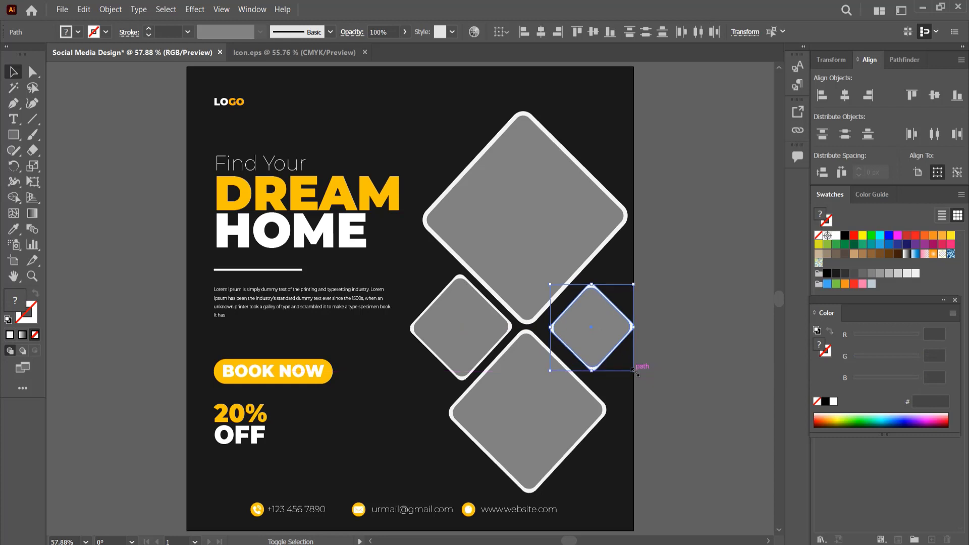
left_click_drag(591, 326, 581, 324)
left_click(686, 361)
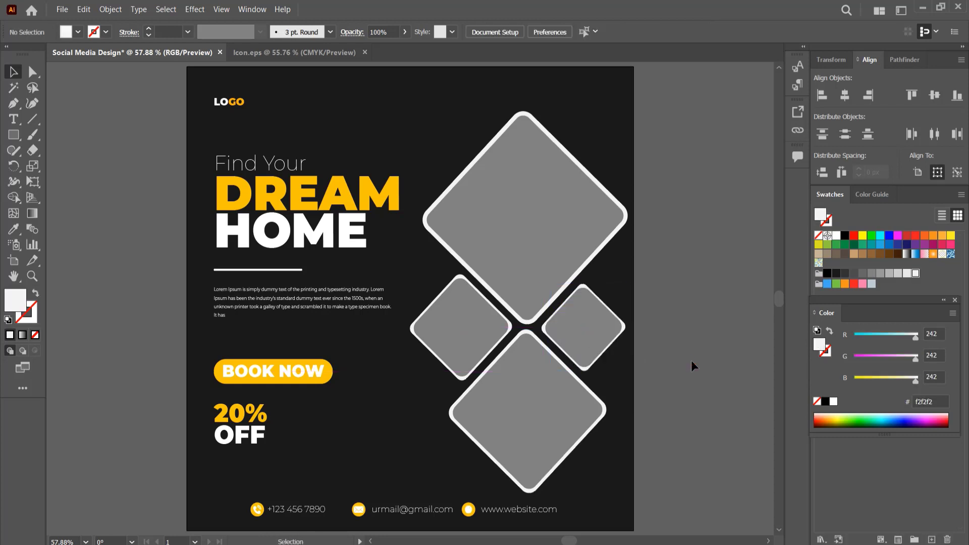
Place the house photo 5efcd63684d0e.image over the top diamond.
left_click(62, 9)
left_click(75, 214)
left_click(480, 250)
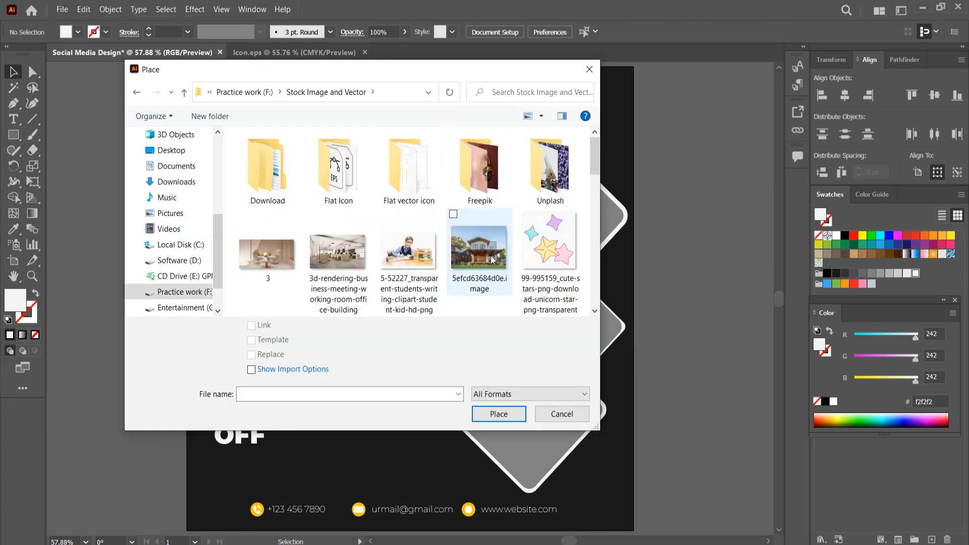
left_click(497, 418)
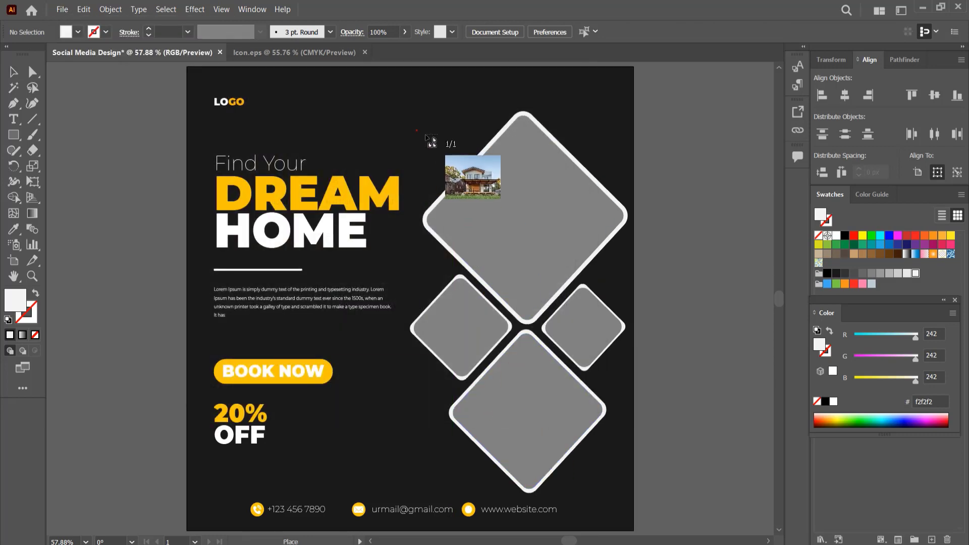
left_click_drag(707, 326, 710, 329)
left_click_drag(620, 229, 610, 234)
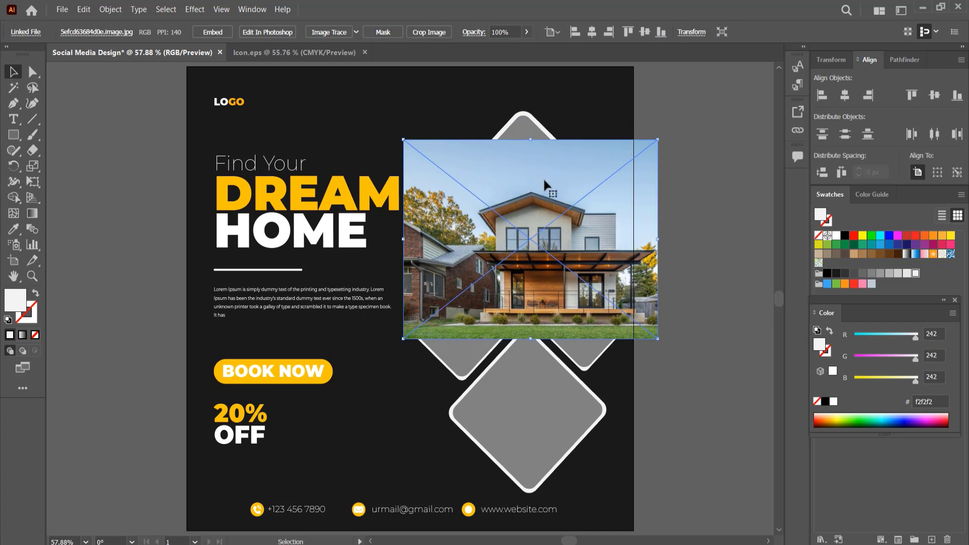
Bring the top diamond's inner shape in front of the photo and make a clipping mask with them.
left_click(527, 126, "shift")
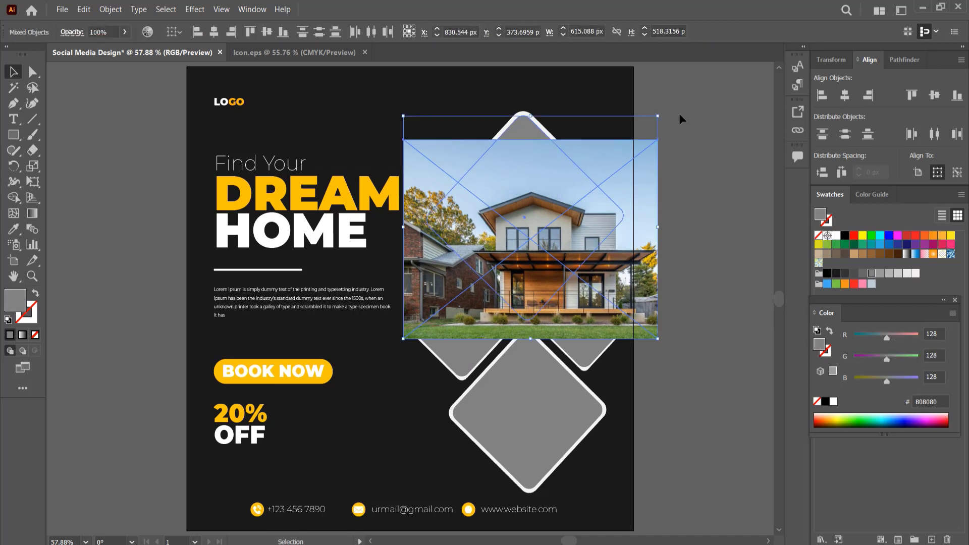
left_click(680, 115)
left_click(523, 129)
right_click(524, 128)
left_click(664, 352)
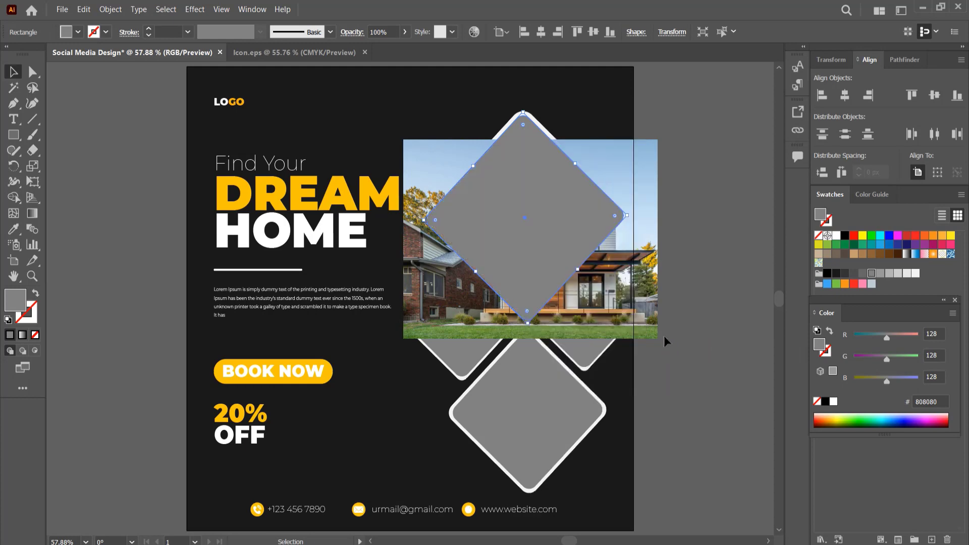
left_click(605, 152, "shift")
right_click(542, 167)
left_click(594, 283)
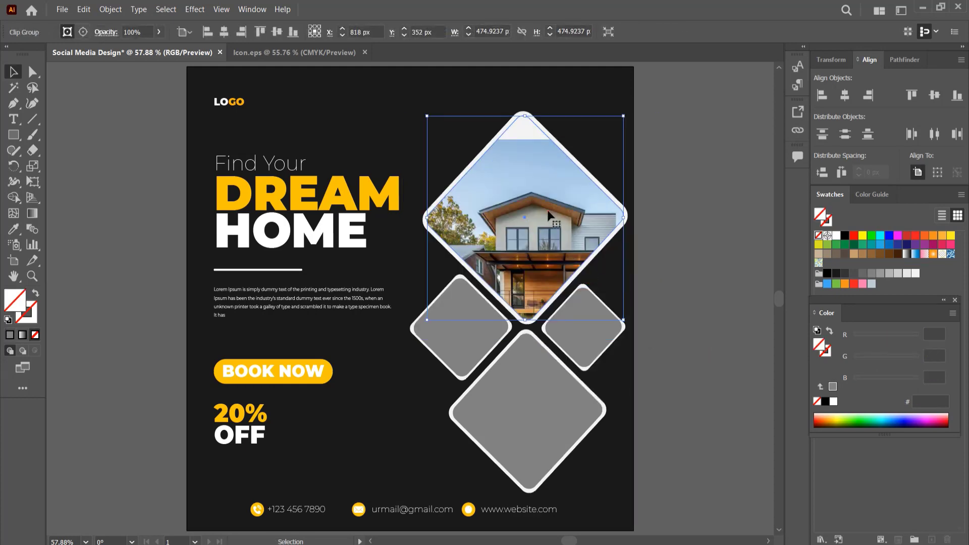
Reposition and enlarge the house photo inside the top diamond's clipping mask.
double_click(549, 213)
left_click_drag(580, 231, 580, 202)
mouse_move(597, 231)
left_mouse_down()
mouse_move(595, 219)
mouse_move(596, 235)
left_mouse_up()
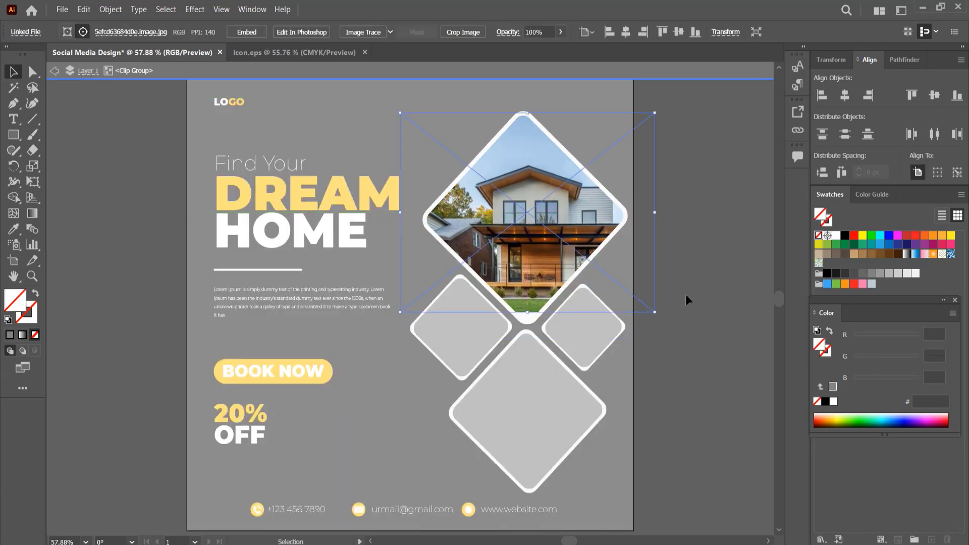
left_click_drag(655, 316, 679, 335)
mouse_move(586, 247)
left_mouse_down()
mouse_move(577, 245)
mouse_move(611, 258)
mouse_move(578, 261)
left_mouse_up()
double_click(709, 134)
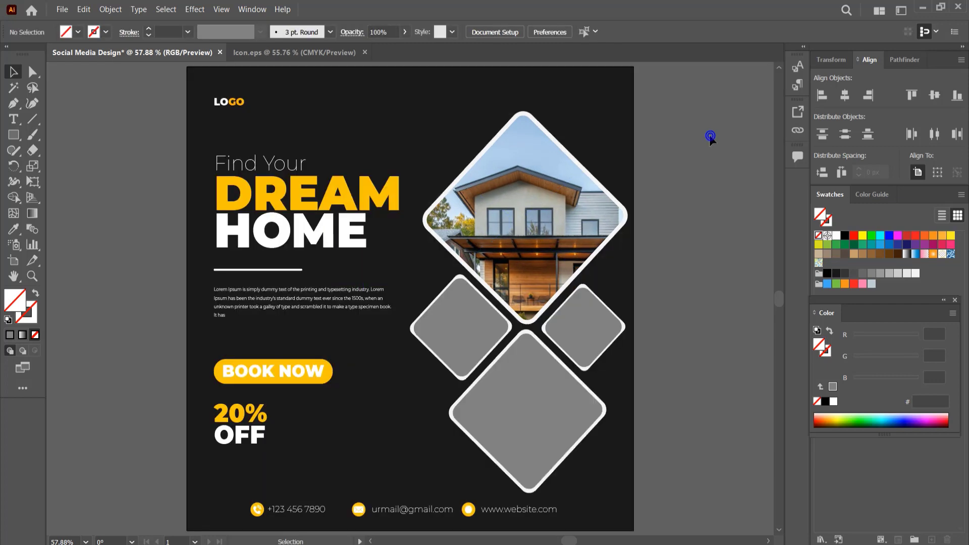
Place the photo of hands holding a house model over the small left diamond.
left_click(65, 10)
left_click(117, 207)
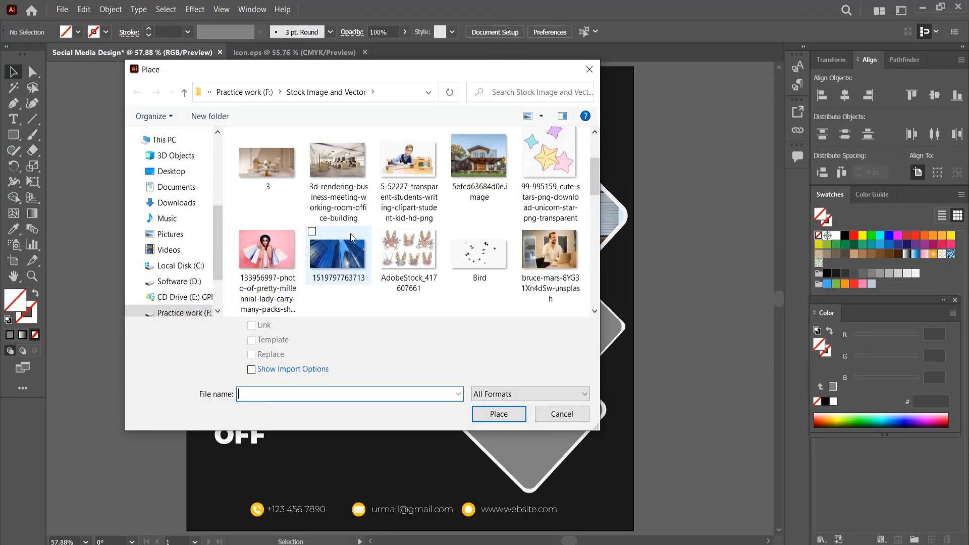
scroll(353, 234, "down", 3)
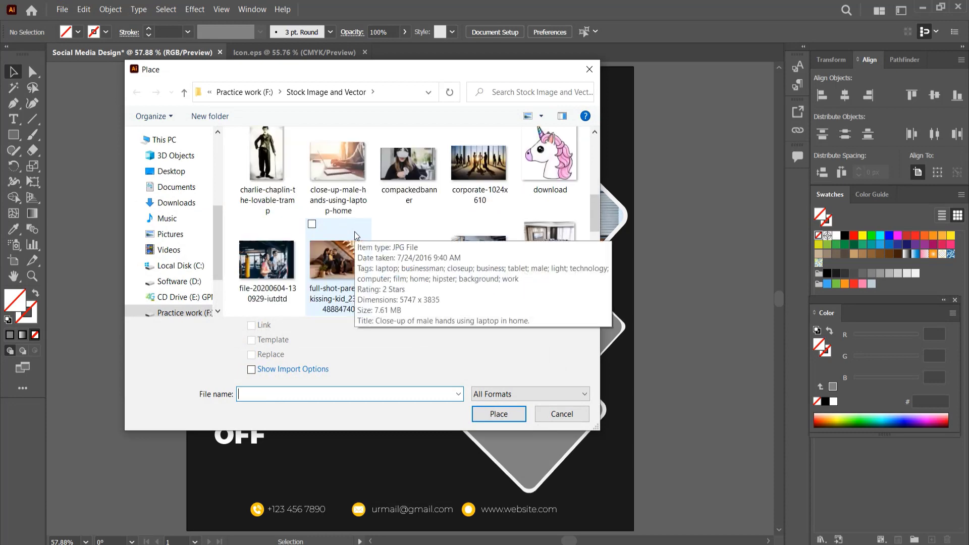
scroll(354, 232, "down", 4)
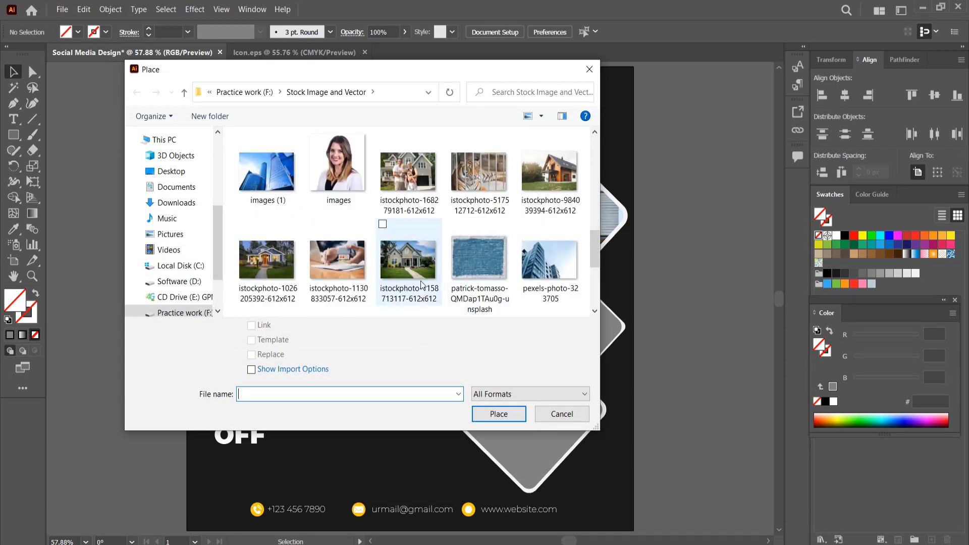
scroll(422, 285, "down", 2)
left_click(337, 169)
left_click(499, 414)
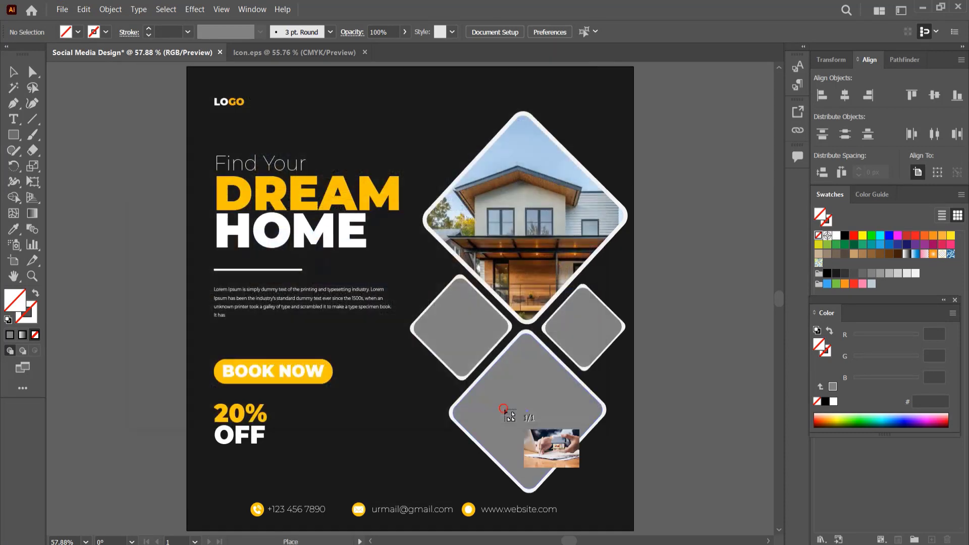
left_click_drag(401, 277, 559, 406)
left_click_drag(499, 343, 486, 369)
Bring the small left diamond in front of the photo and clip the photo inside it.
right_click(471, 302)
mouse_move(519, 230)
left_click(602, 231)
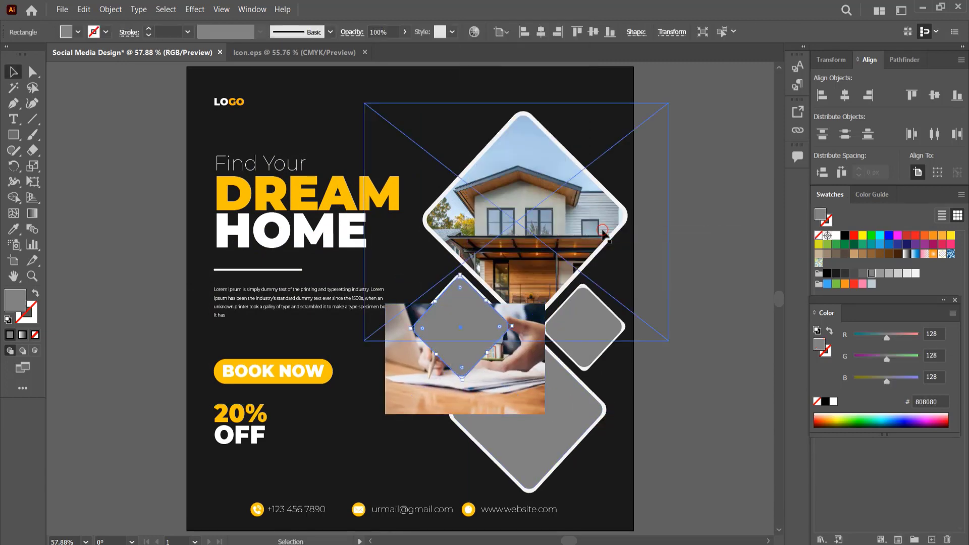
left_click(467, 323, "shift")
right_click(467, 323)
left_click(506, 438)
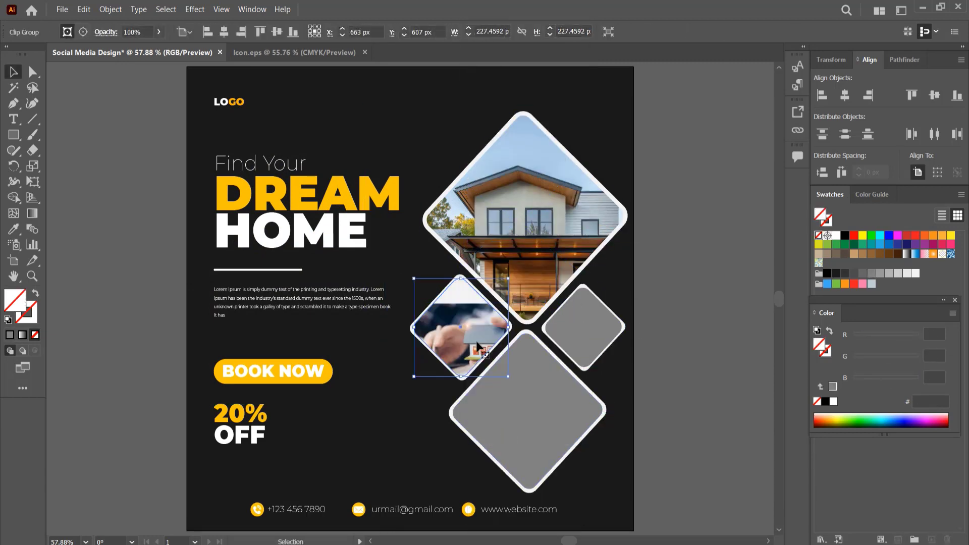
Shift the hands photo inside the left diamond's mask to center the house model.
double_click(477, 346)
left_click_drag(489, 341, 473, 336)
double_click(670, 309)
left_click(62, 9)
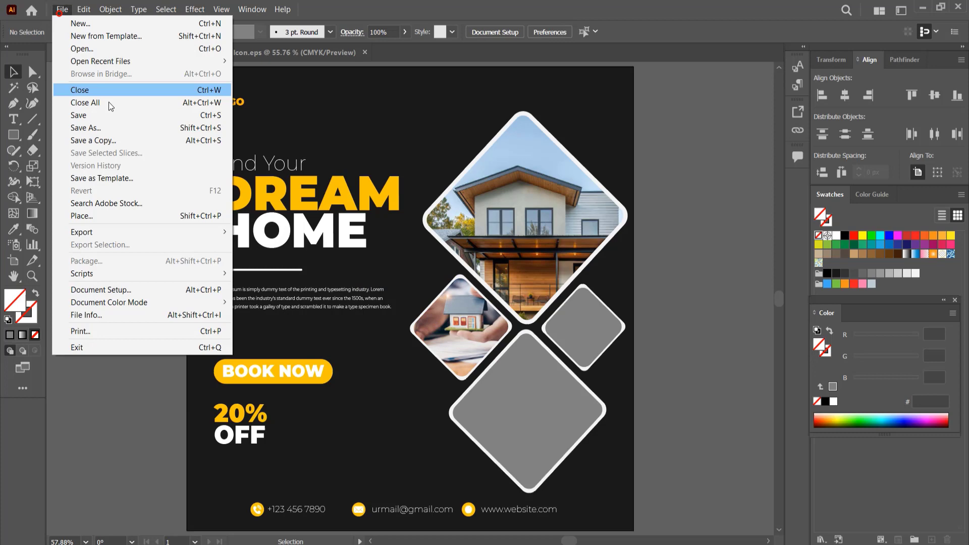
left_click(108, 216)
scroll(267, 243, "down", 5)
scroll(268, 244, "up", 2)
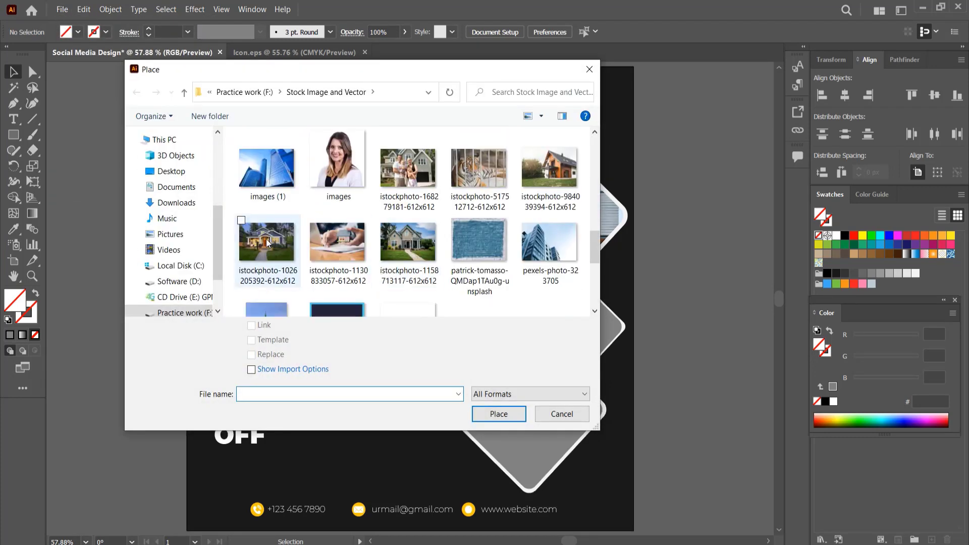
left_click(267, 243)
left_click(408, 242)
left_click(498, 414)
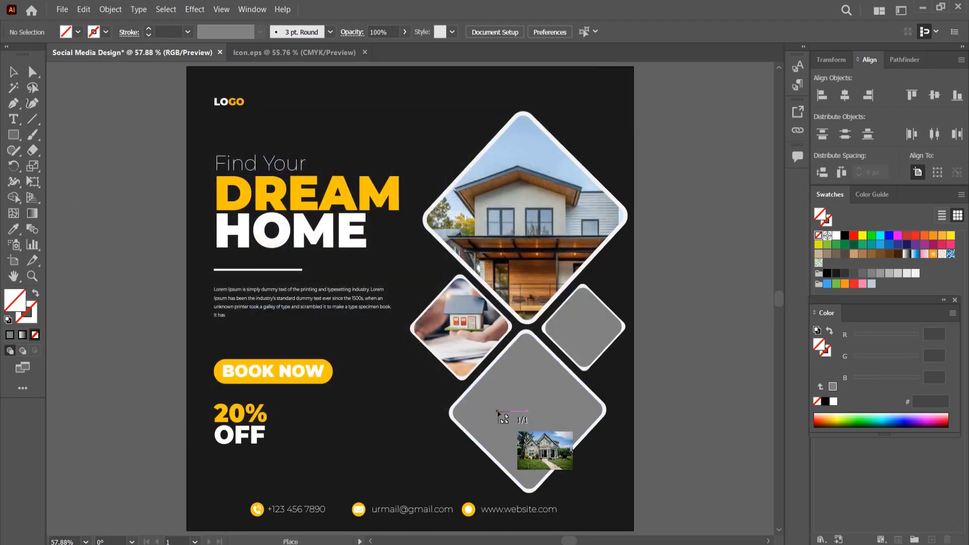
left_click_drag(517, 283, 680, 422)
left_click_drag(656, 360, 656, 396)
Bring the small right diamond in front of the photo and make a clipping mask with them.
right_click(590, 304)
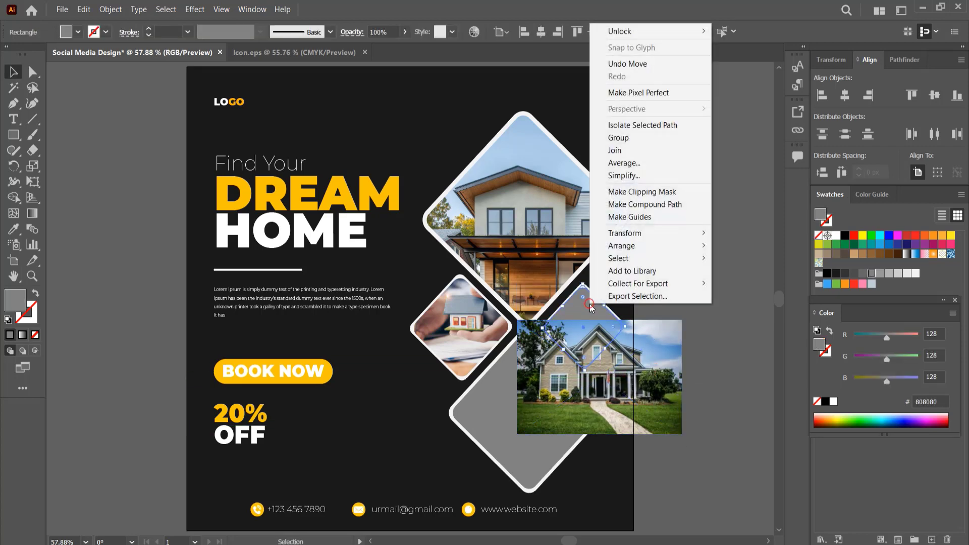
left_click(738, 245)
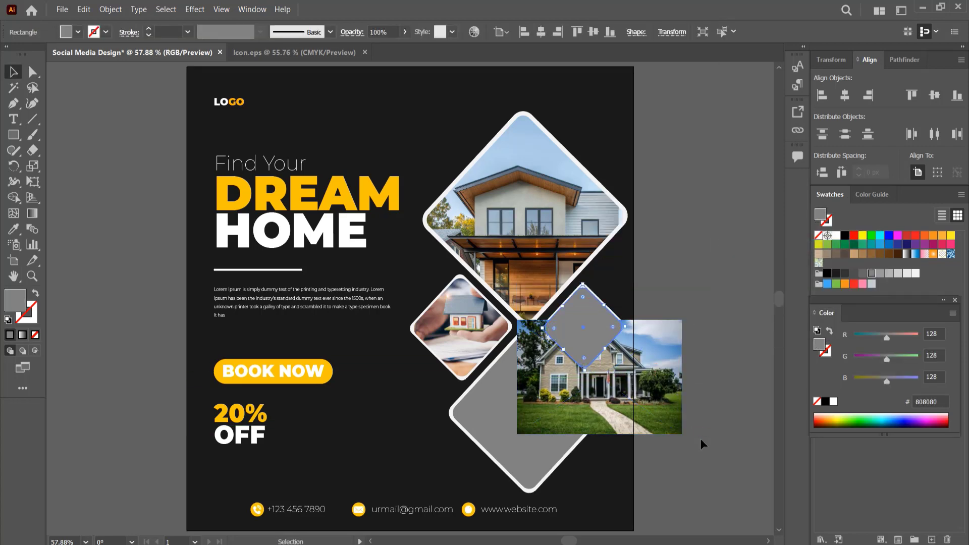
right_click(588, 338)
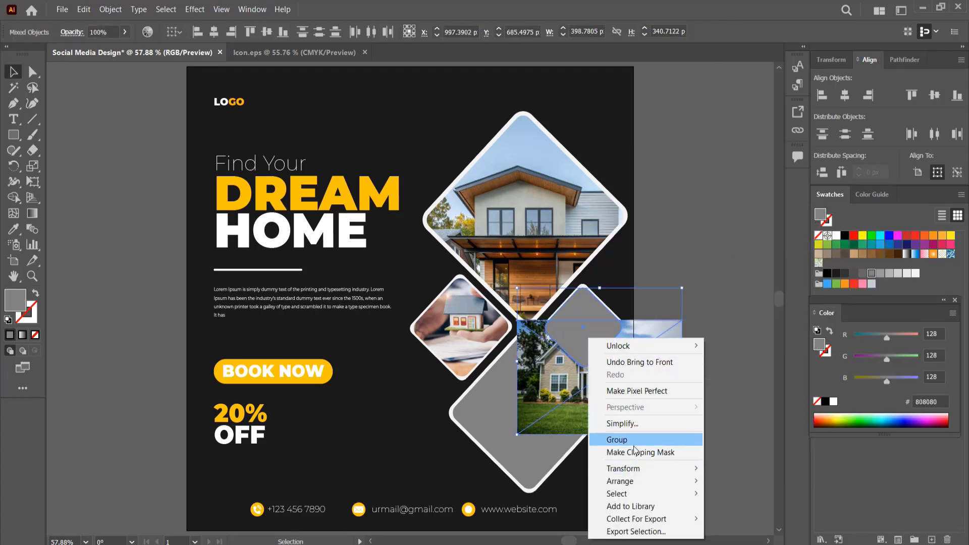
left_click(611, 449)
Move and scale down the house photo inside the right diamond's clipping mask.
double_click(587, 334)
left_click_drag(587, 330, 582, 285)
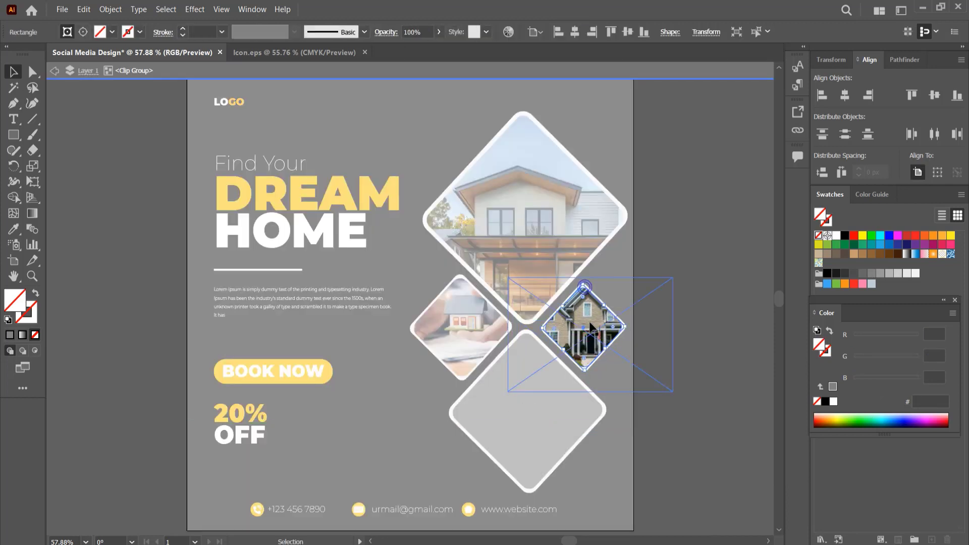
left_click(676, 294)
left_click(588, 326)
left_click_drag(672, 392, 638, 359)
left_click_drag(591, 334, 586, 345)
left_click(677, 286)
double_click(677, 285)
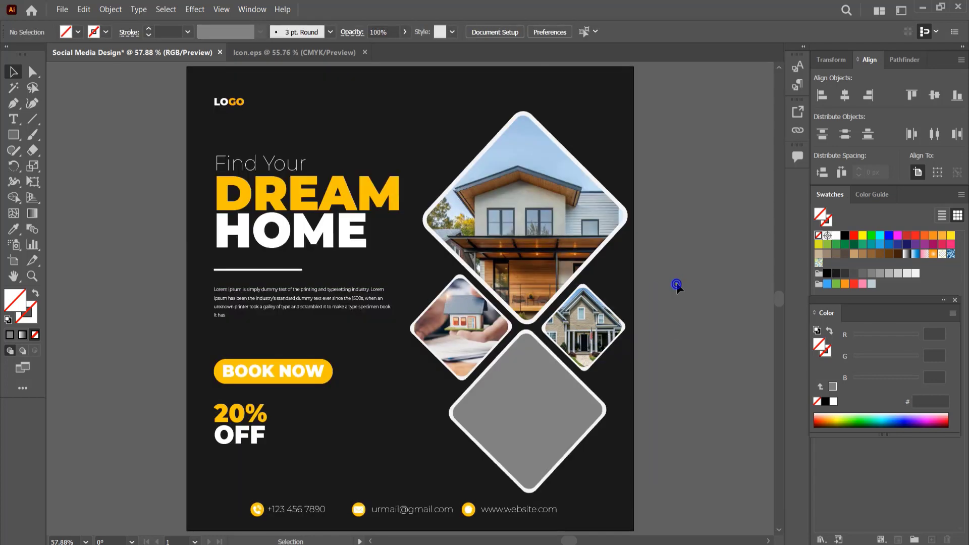
left_click(62, 10)
left_click(81, 214)
scroll(364, 216, "down", 2)
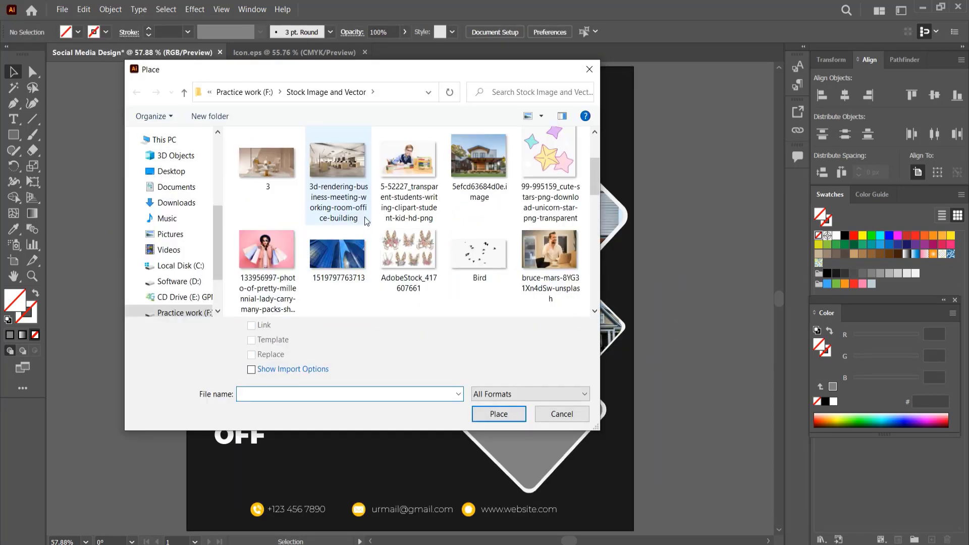
scroll(404, 220, "down", 2)
left_click(408, 271)
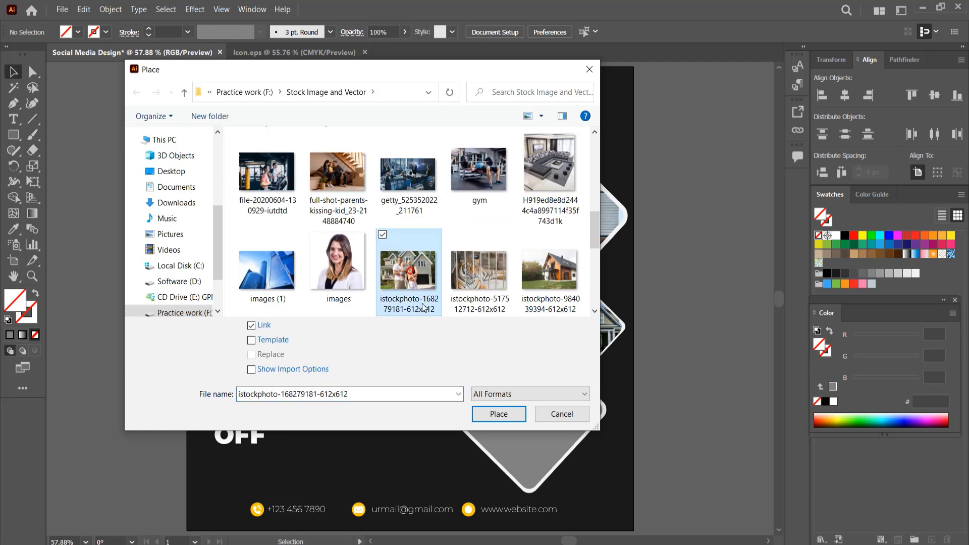
left_click(514, 414)
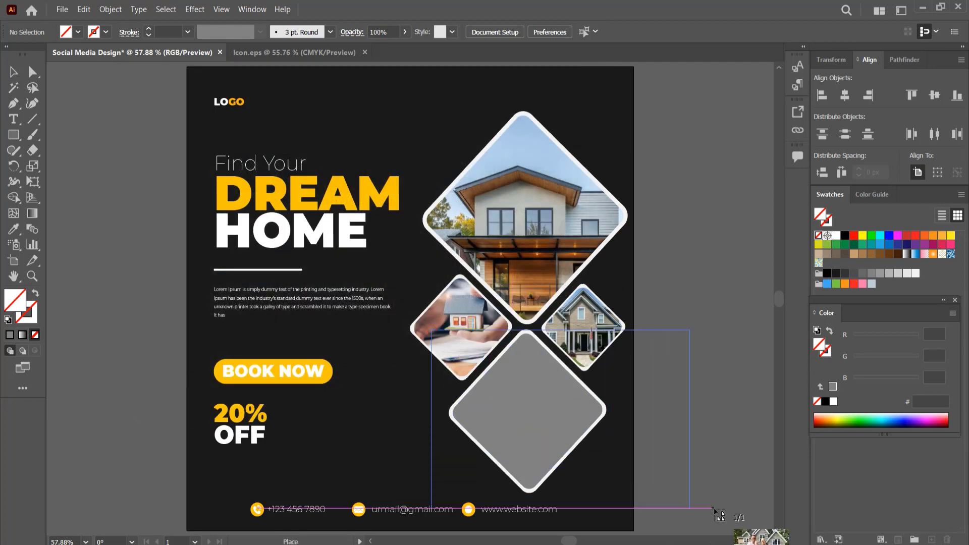
left_click_drag(716, 511, 716, 512)
Bring the bottom diamond in front of the family photo and make a clipping mask with them.
right_click(531, 362)
mouse_move(648, 299)
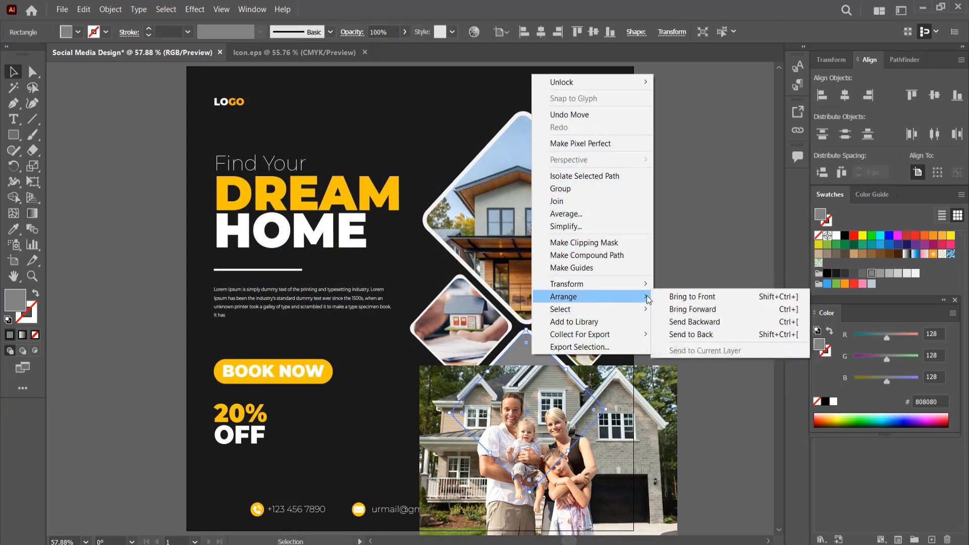
left_click(691, 296)
left_click(619, 447, "shift")
right_click(552, 408)
left_click(582, 321)
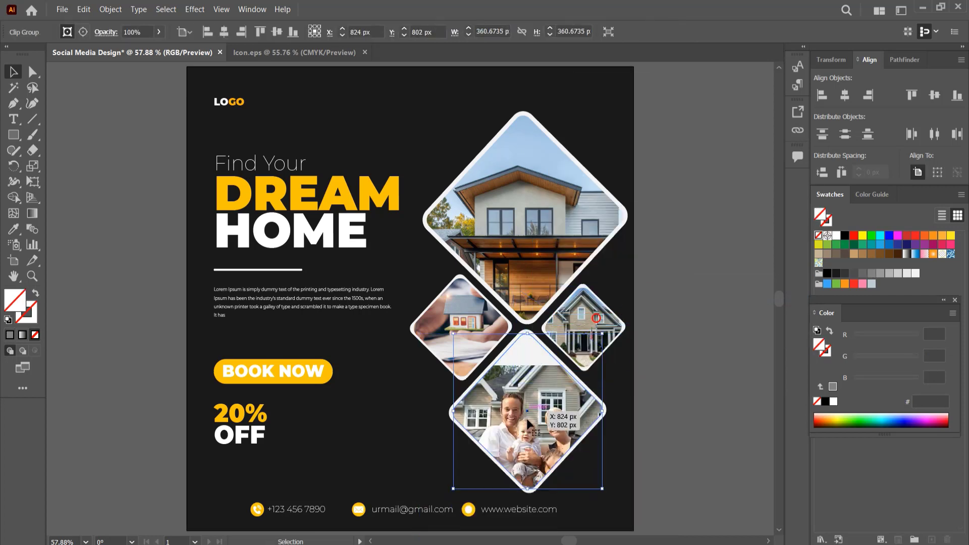
Move the family photo up inside the bottom diamond's clipping mask.
double_click(555, 411)
left_click_drag(563, 408, 557, 367)
double_click(689, 231)
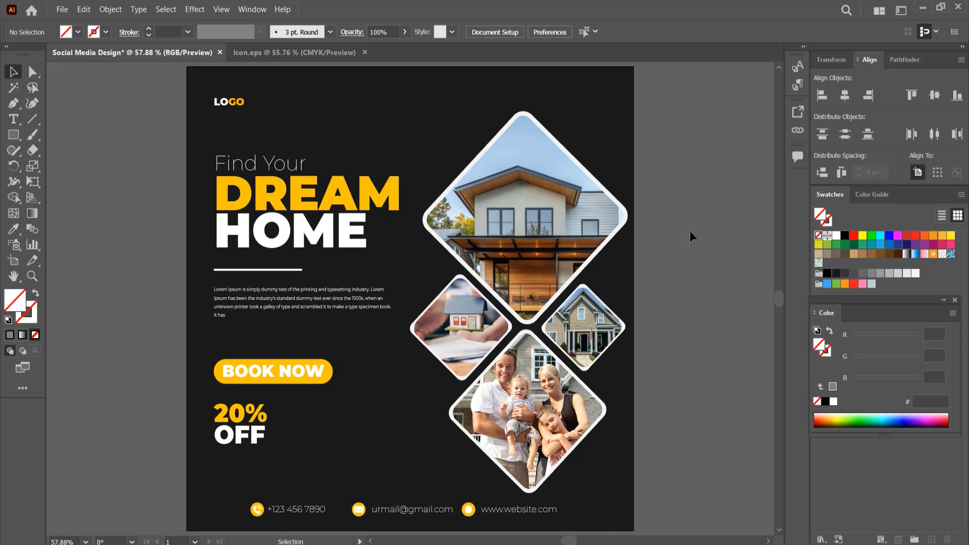
Draw a small white-filled circle about 12 px wide above the Find Your headline with the Ellipse tool.
right_click(13, 136)
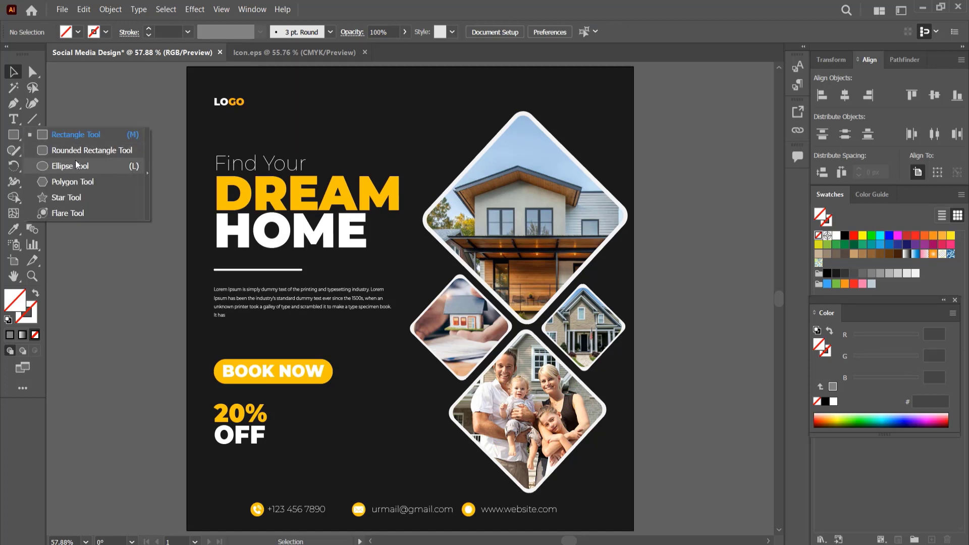
left_click(80, 165)
left_click_drag(363, 136, 366, 139)
key("v")
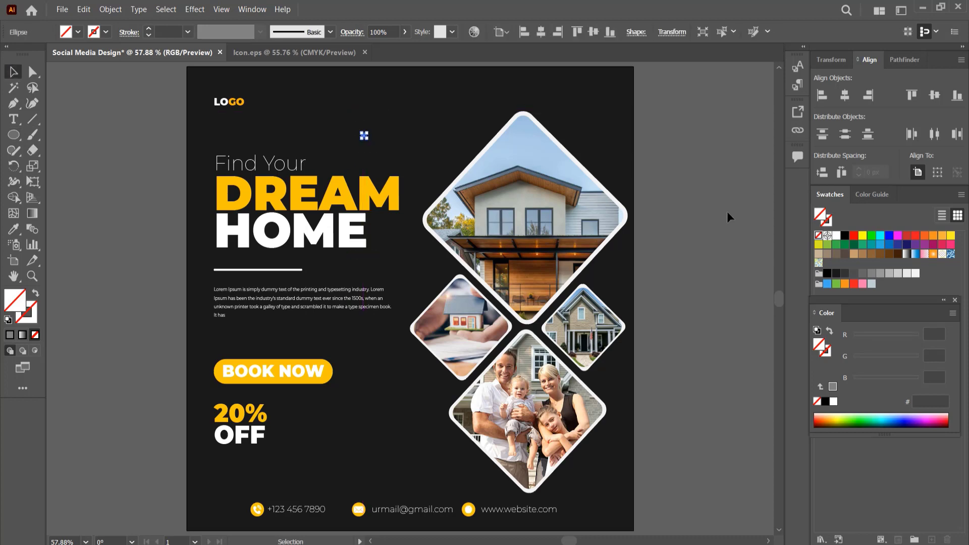
left_click(836, 235)
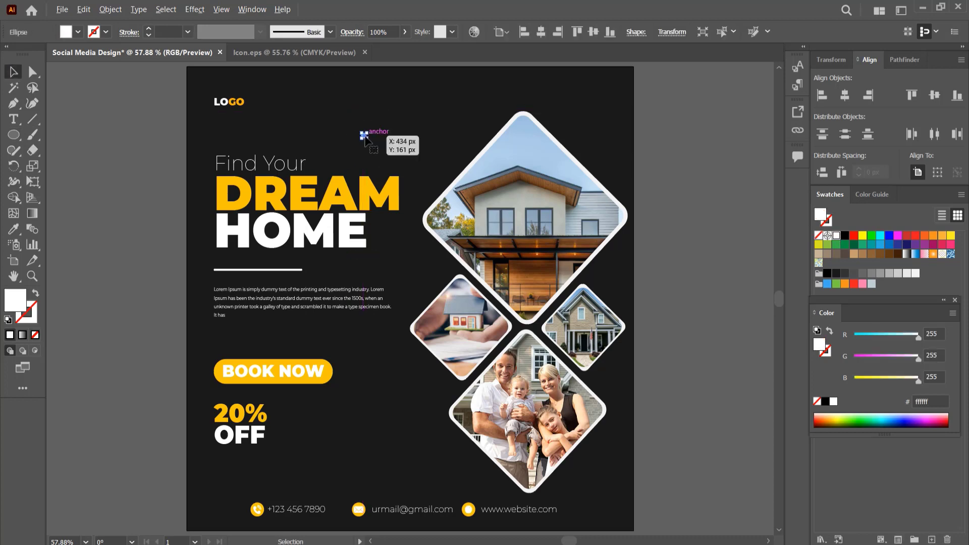
Duplicate the small circle horizontally about 80 px to the right.
scroll(363, 135, "up", 3)
left_click_drag(361, 135, 558, 133)
scroll(500, 156, "down", 2)
scroll(499, 156, "down", 1)
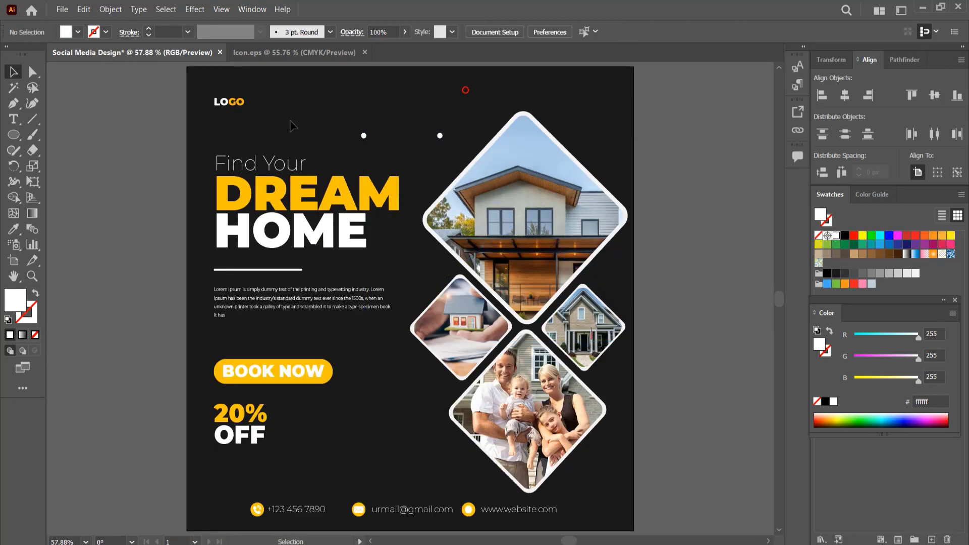
Blend the two circles into a dotted row, setting the blend spacing to 3 specified steps.
left_click_drag(344, 109, 453, 150)
left_click(110, 9)
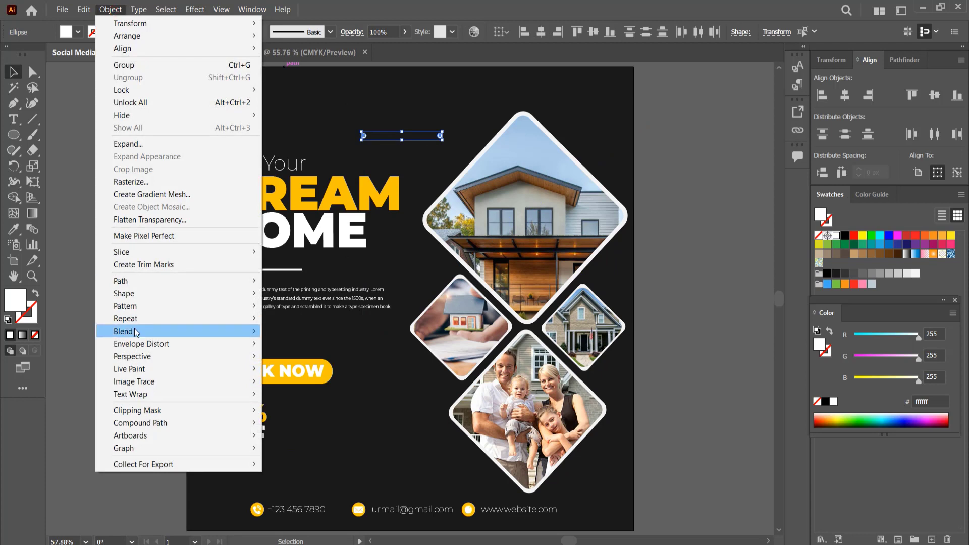
mouse_move(135, 331)
left_click(302, 334)
double_click(32, 228)
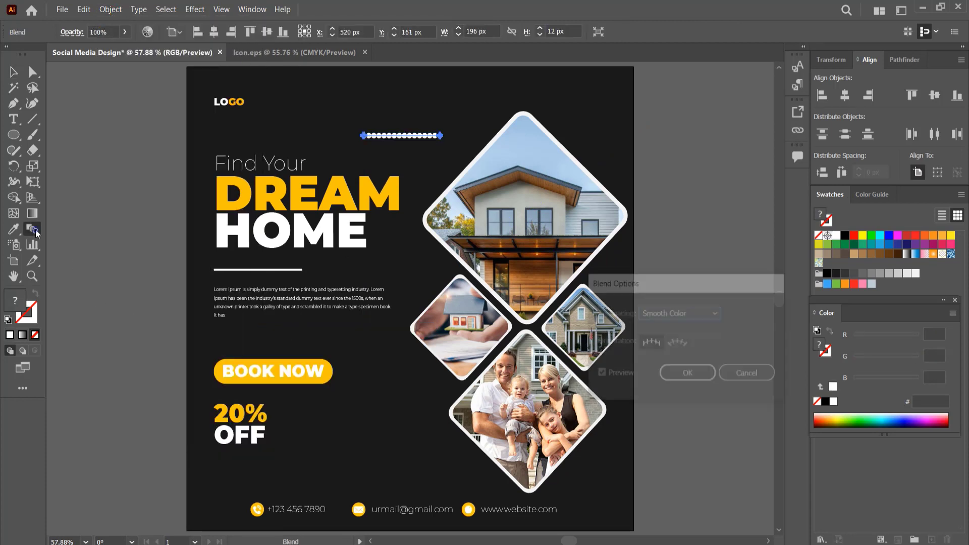
left_click(678, 313)
left_click(694, 342)
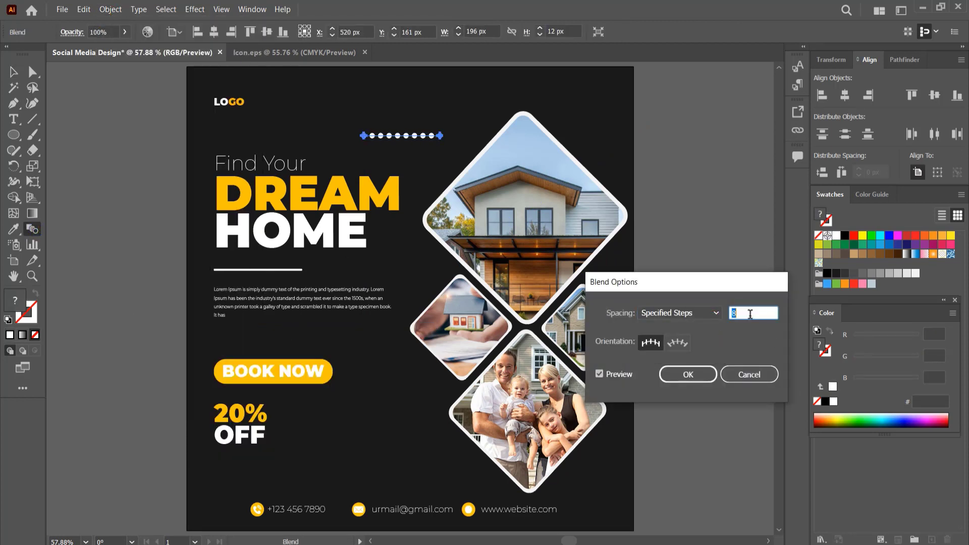
left_click(687, 373)
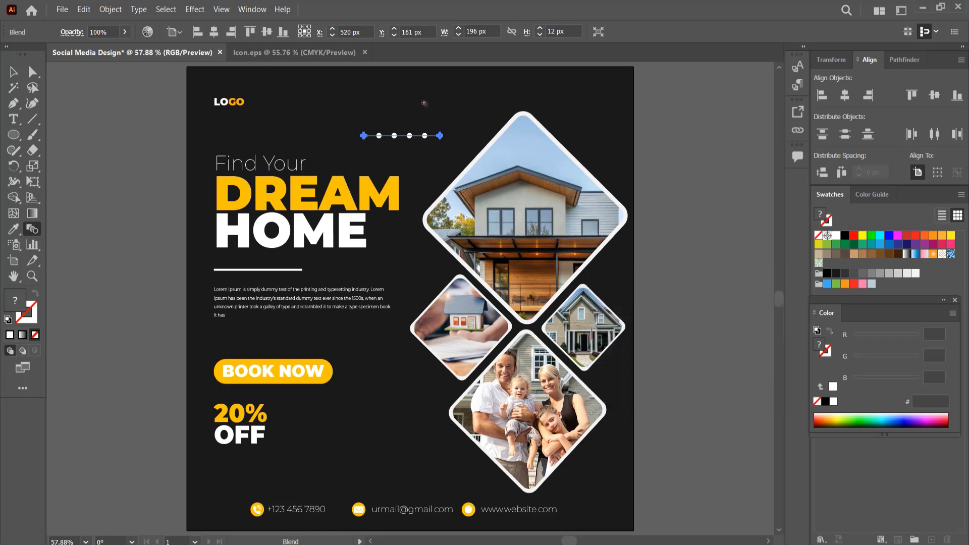
Duplicate the dotted row downward twice to form a three-row dot grid.
key("v")
left_click(422, 108)
left_click(409, 137)
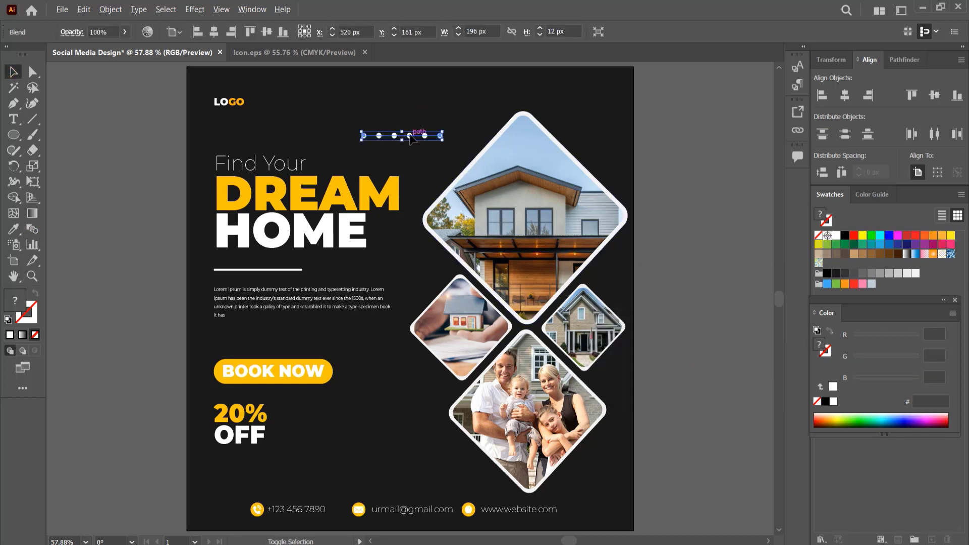
left_click_drag(409, 138, 419, 153)
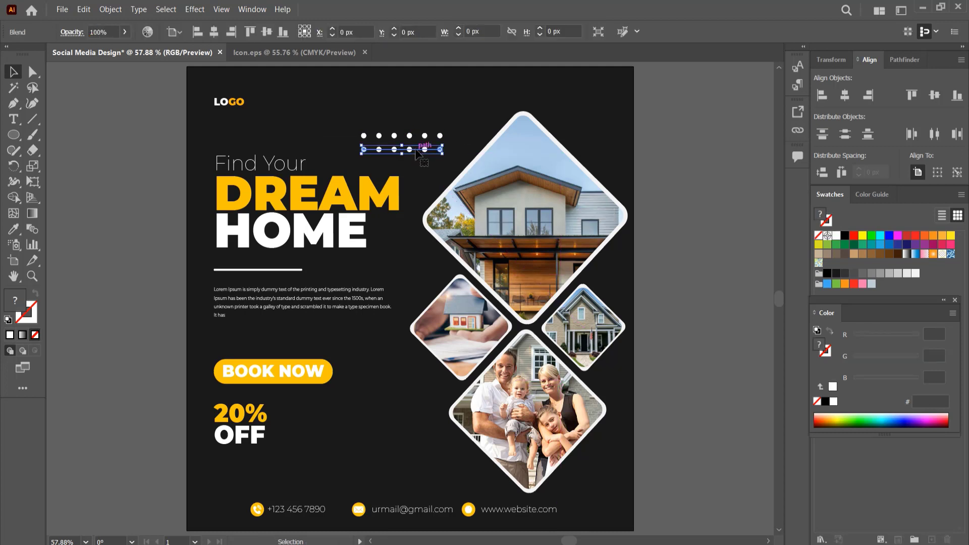
left_click(425, 164, "shift")
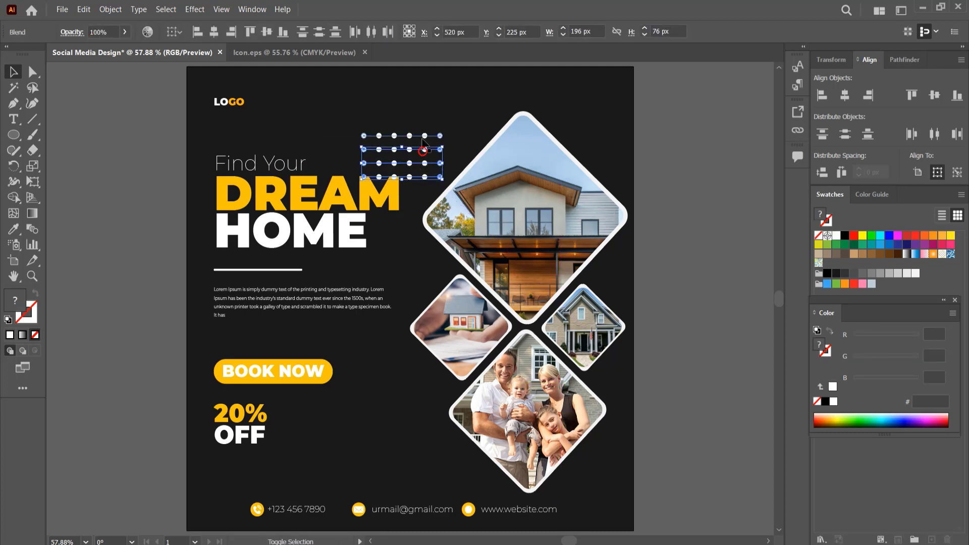
Group the dot grid and place copies near the top right corner and beside the 20% OFF offer.
key("ctrl+g")
left_click_drag(440, 178, 398, 414)
left_click(416, 103)
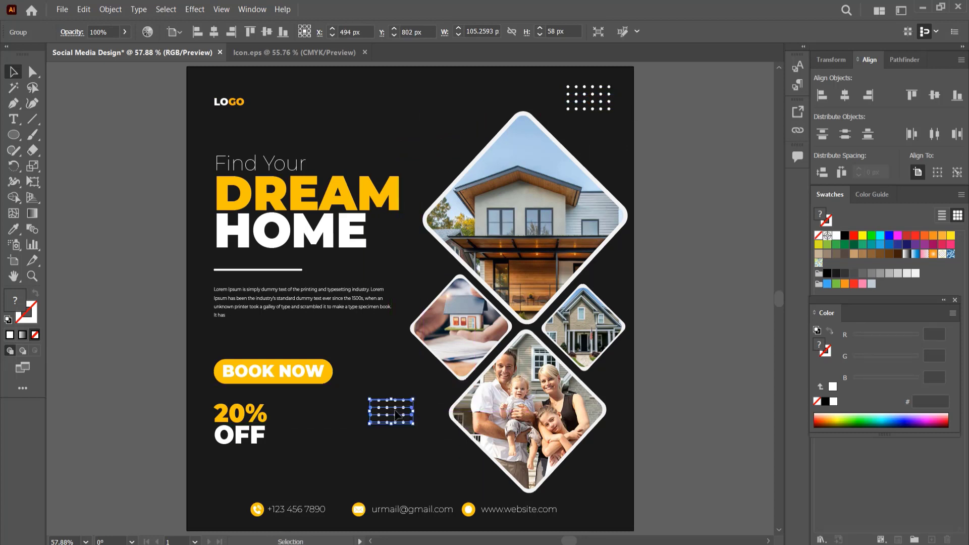
Color the lower dot grid yellow by sampling the DREAM headline with the Eyedropper, then nudge it right.
key("i")
left_click(349, 200)
key("v")
left_click(373, 142)
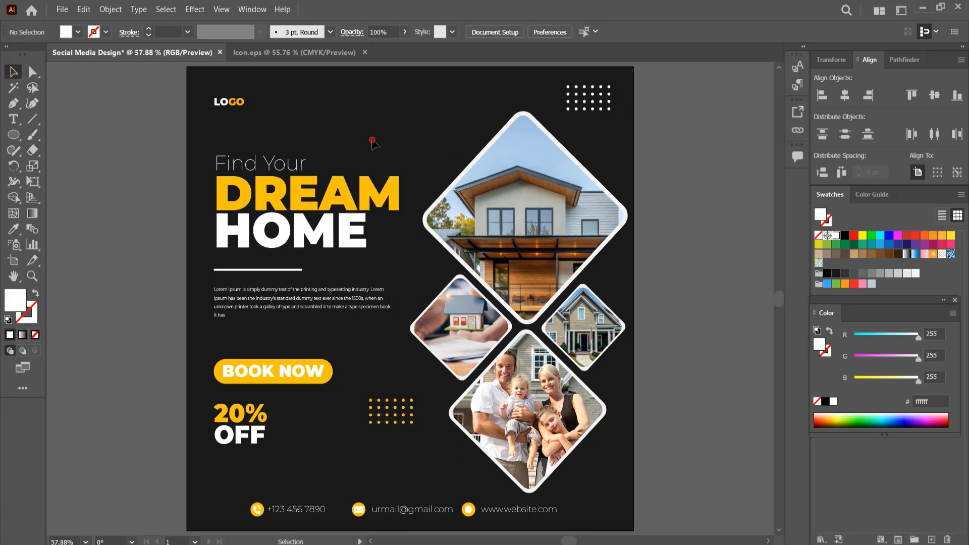
left_click_drag(398, 425, 404, 424)
left_click(390, 364)
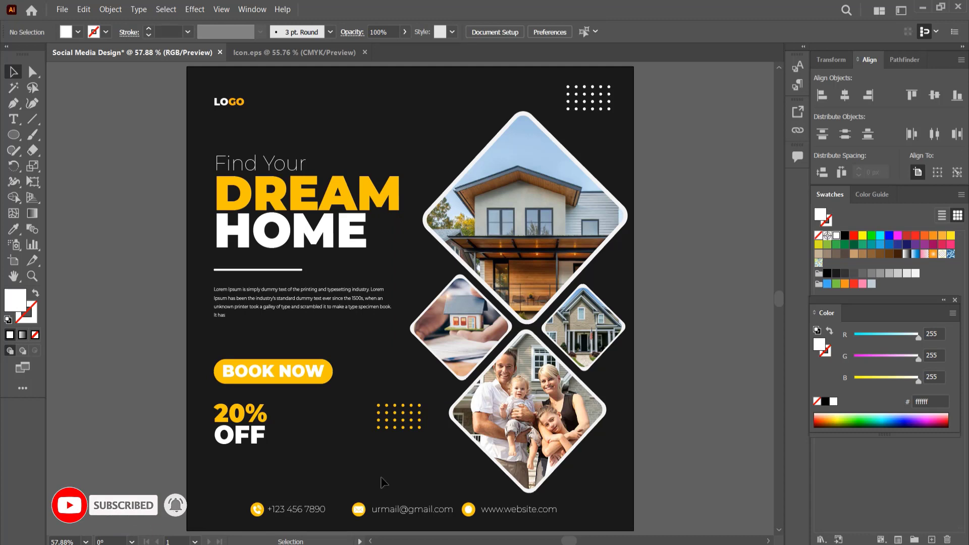
Respace the phone, email and website items of the contact row and center the row horizontally.
left_click(366, 509)
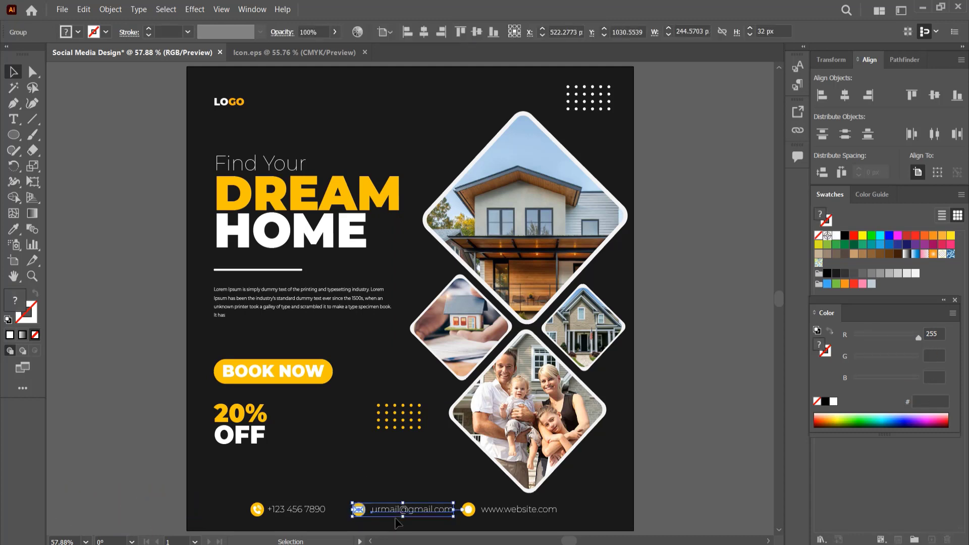
key("shift+Left")
key("shift+Left")
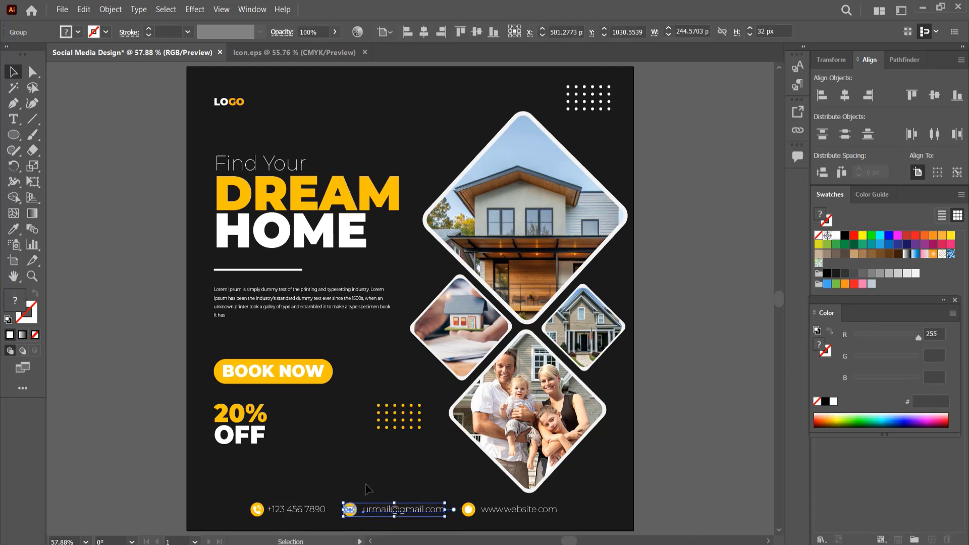
left_click(389, 450)
left_click_drag(457, 483, 489, 522)
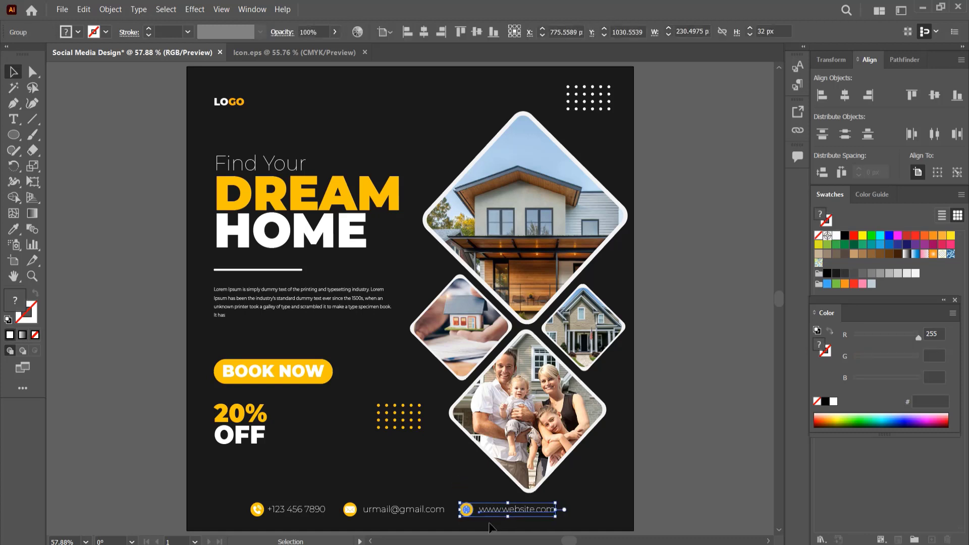
left_click(614, 519)
left_click_drag(634, 515, 168, 502)
left_click_drag(378, 512, 401, 513)
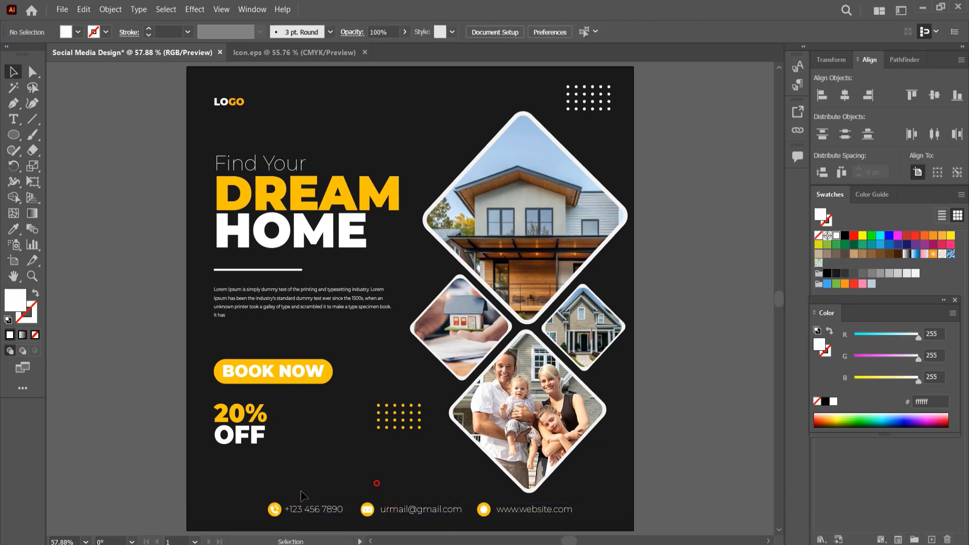
left_click_drag(474, 519, 478, 518)
left_click(375, 463)
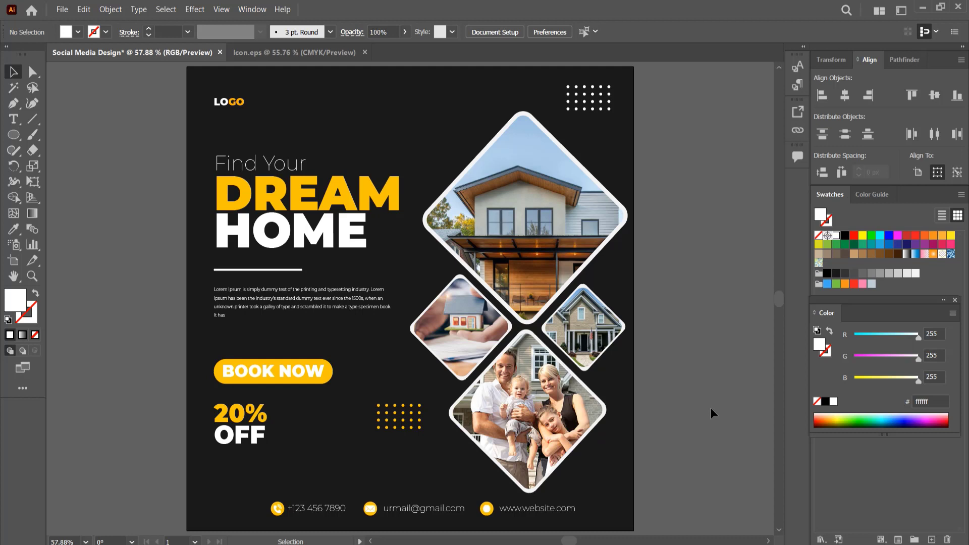
Nudge the Find Your text slightly down toward the DREAM headline.
left_click(299, 164)
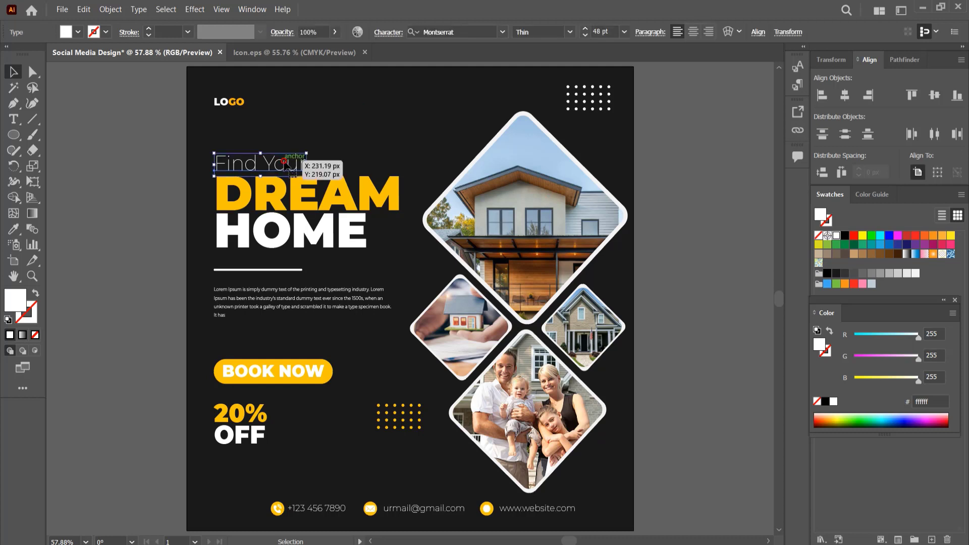
left_click(375, 107)
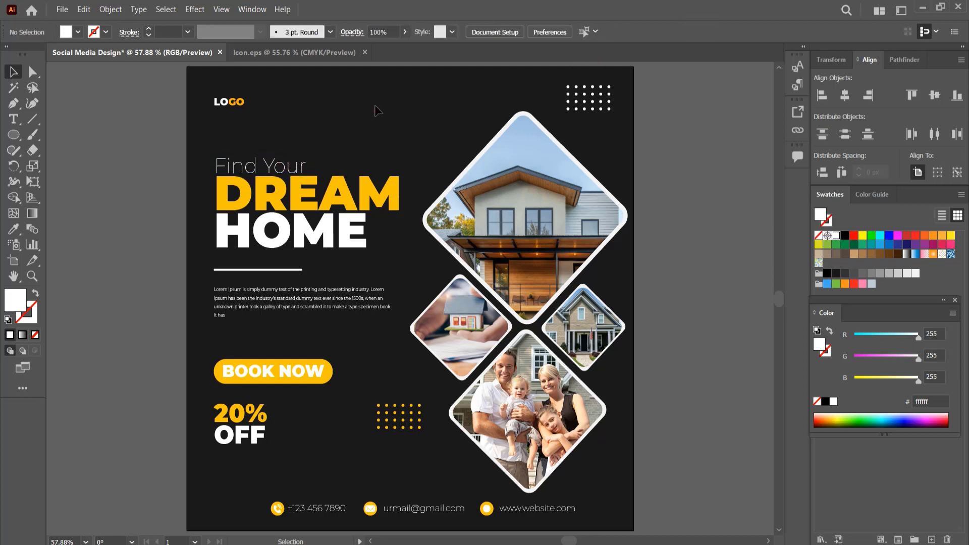